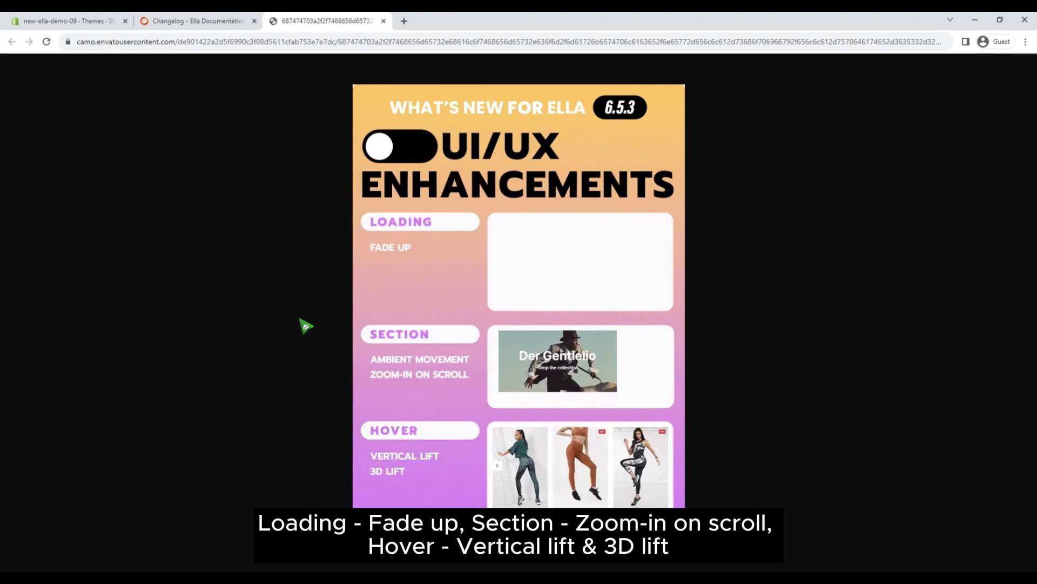
- Switch to the 'Changelog - Ella Documentation' tab listing the 6.5.3 changes
click(185, 21)
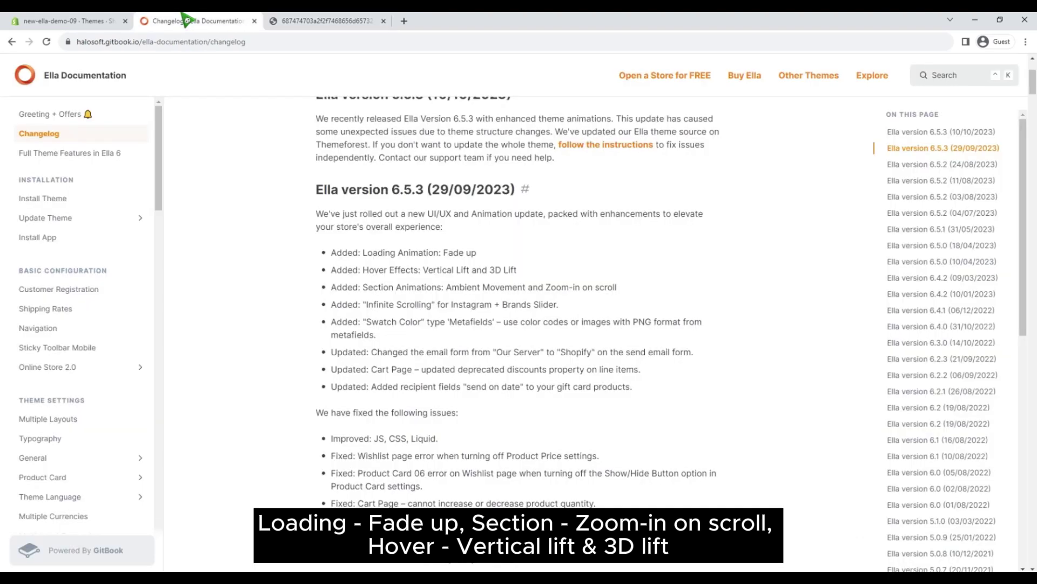
drag(317, 193, 488, 204)
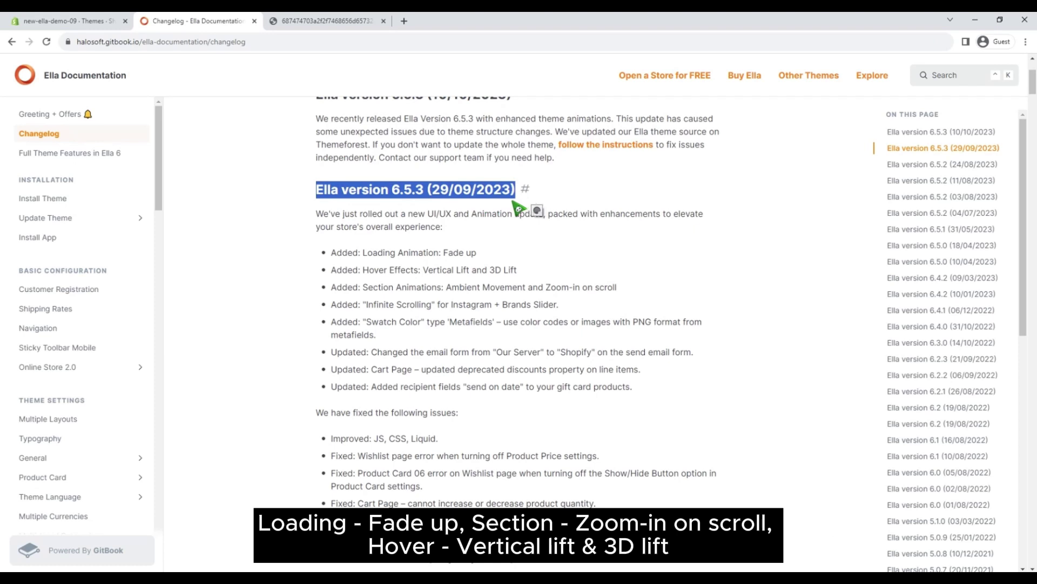
drag(333, 252, 629, 303)
click(625, 292)
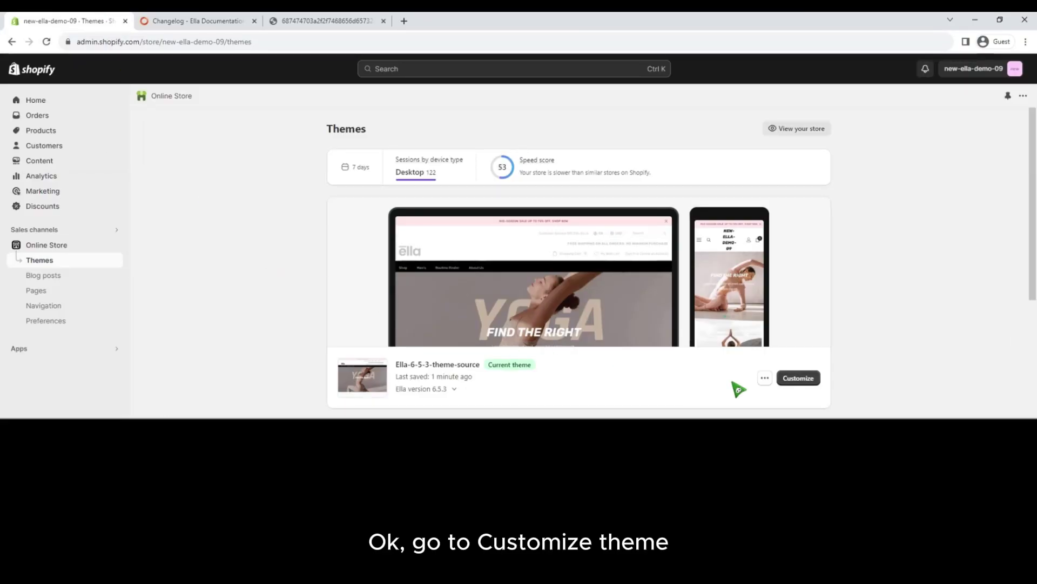
- Customize the Ella-6-5-3-theme-source theme and scroll through its home page preview
click(814, 384)
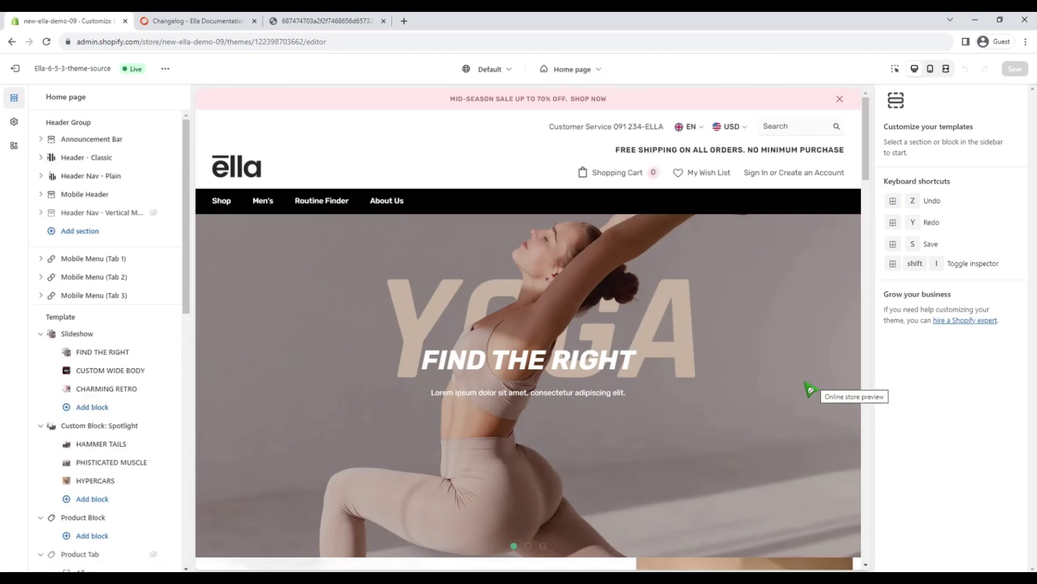
scroll(733, 410, down, 7)
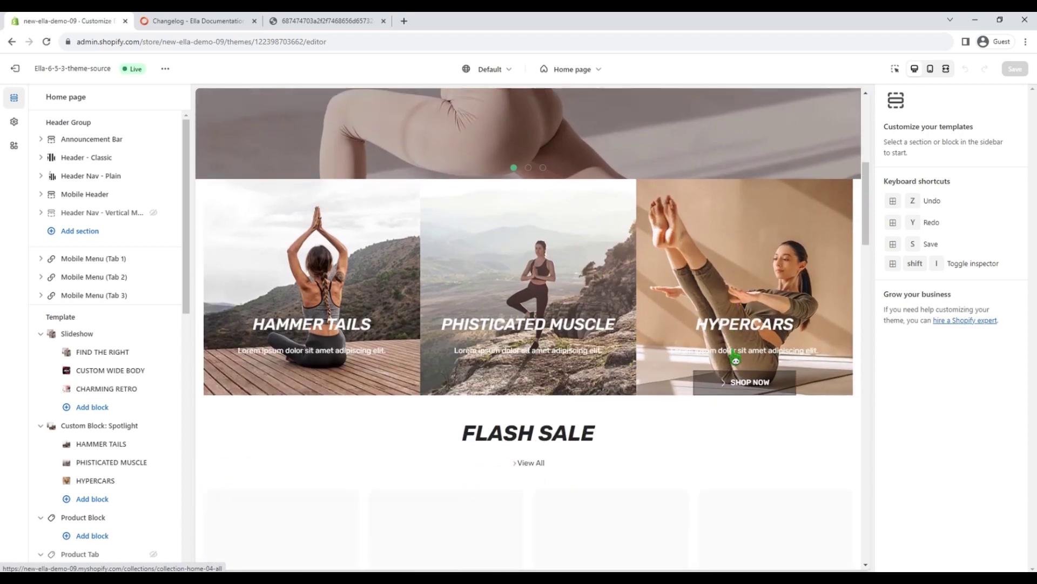
scroll(651, 292, down, 11)
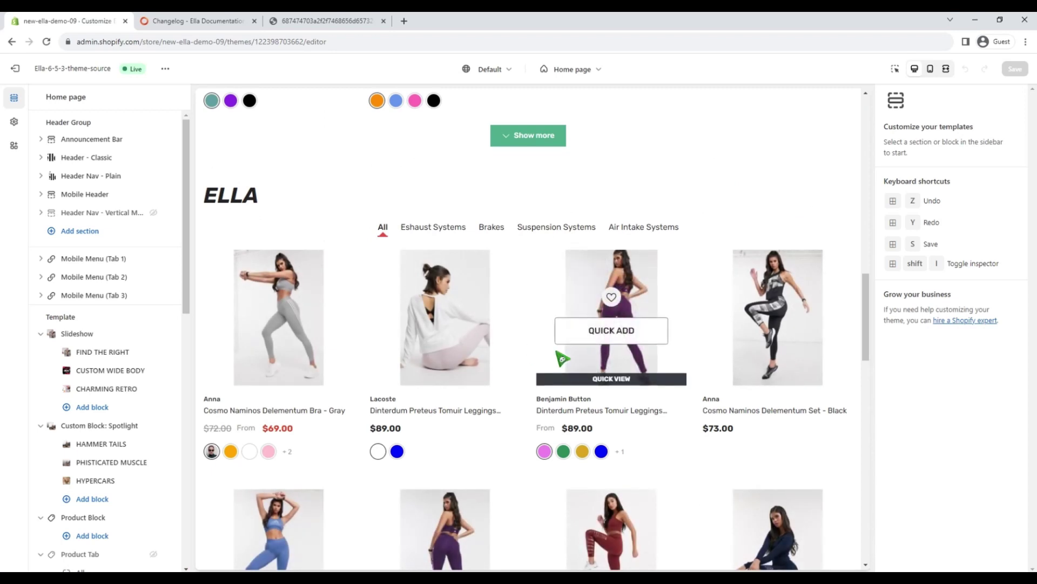
scroll(559, 359, up, 4)
scroll(550, 365, up, 2)
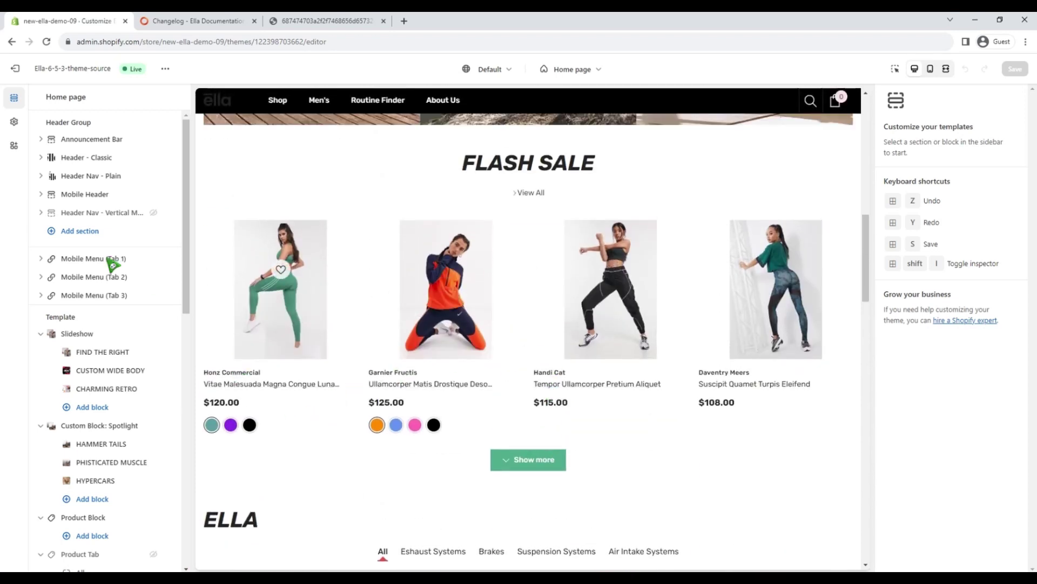
- Set Theme settings > Animation > Loading Animation to Fade Up
click(15, 123)
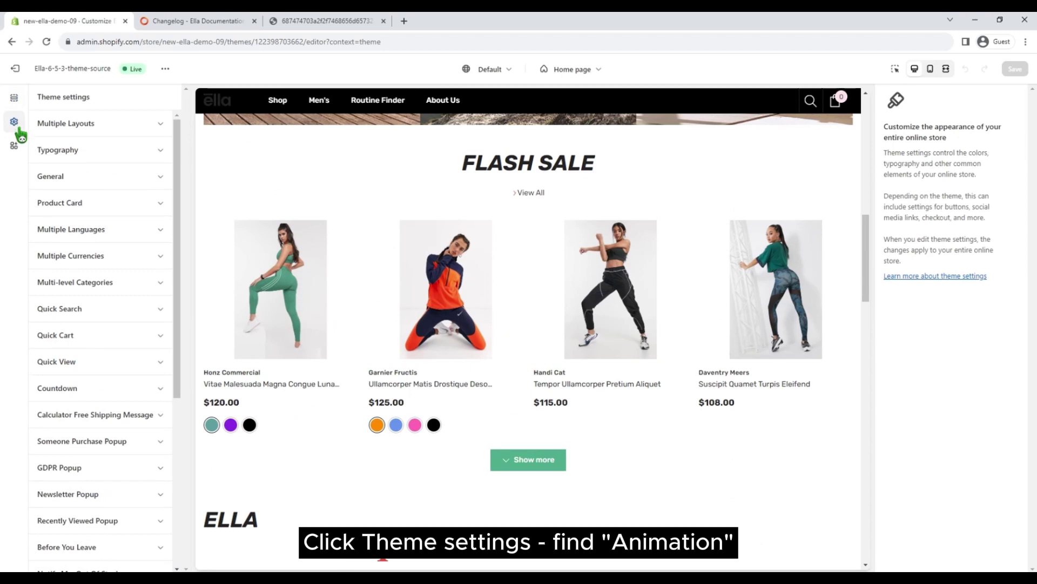
scroll(151, 413, down, 3)
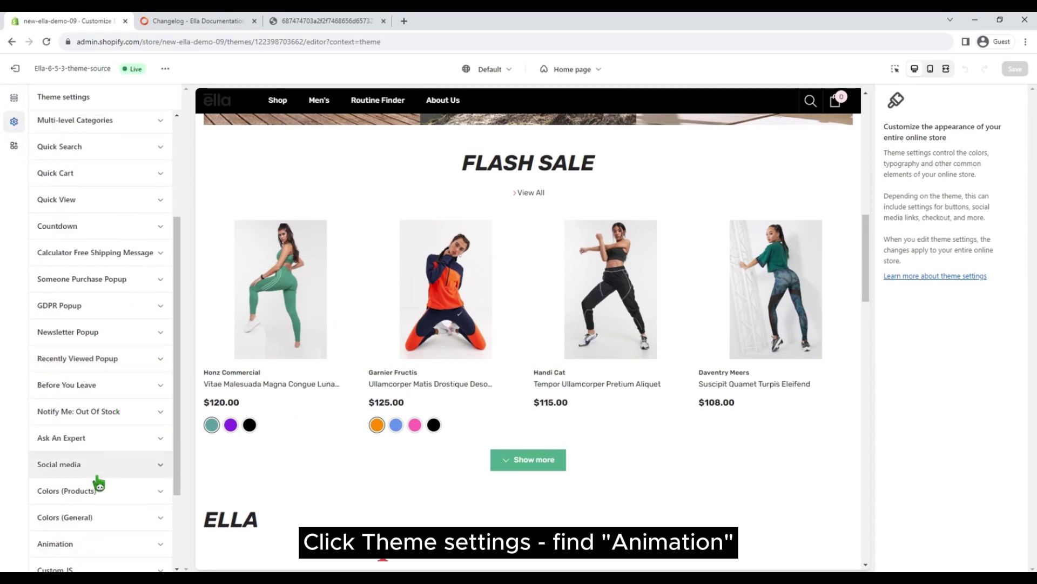
scroll(102, 490, down, 2)
click(112, 433)
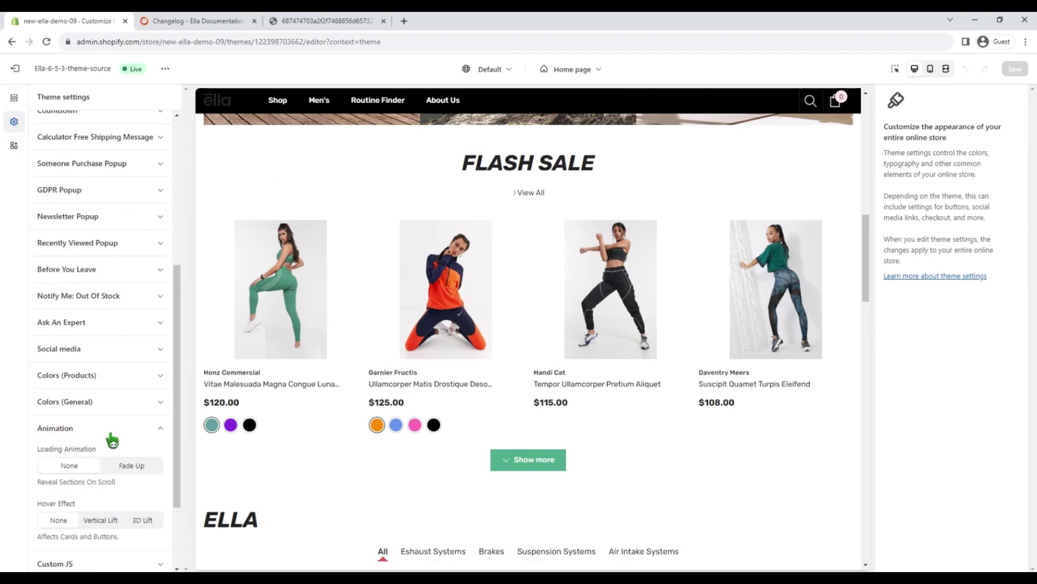
scroll(142, 346, down, 2)
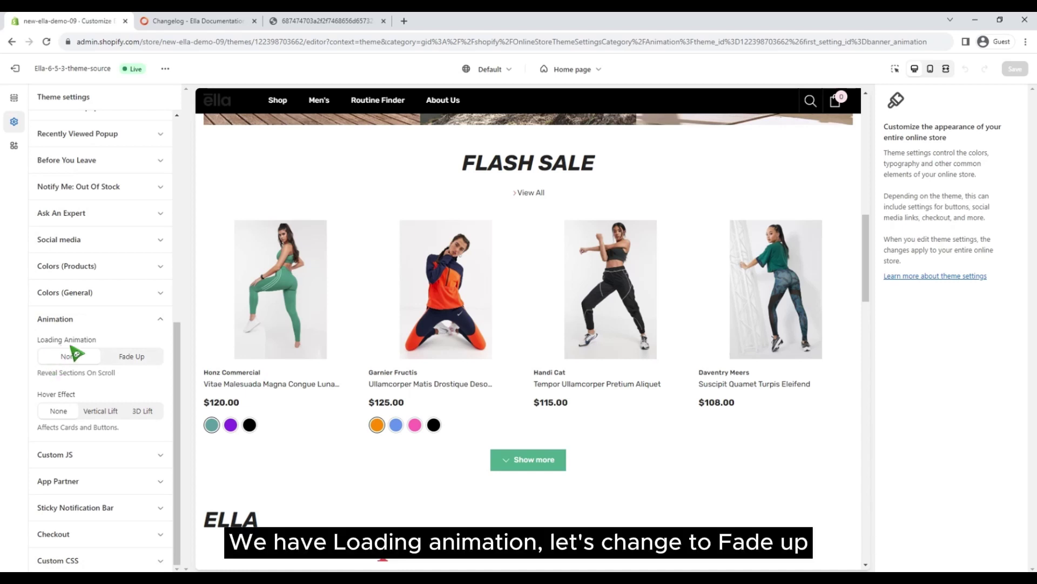
click(139, 359)
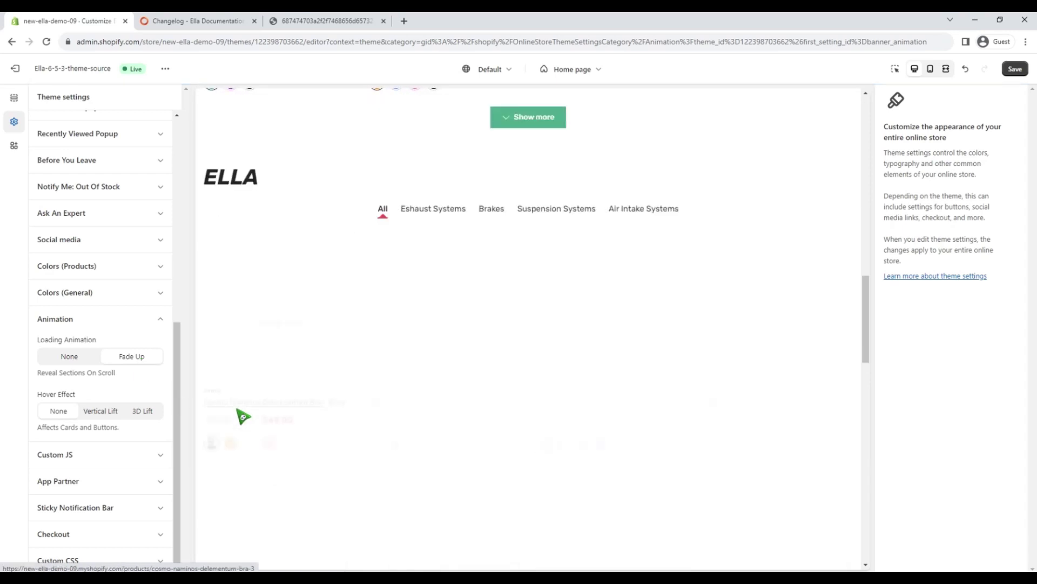
scroll(244, 416, up, 5)
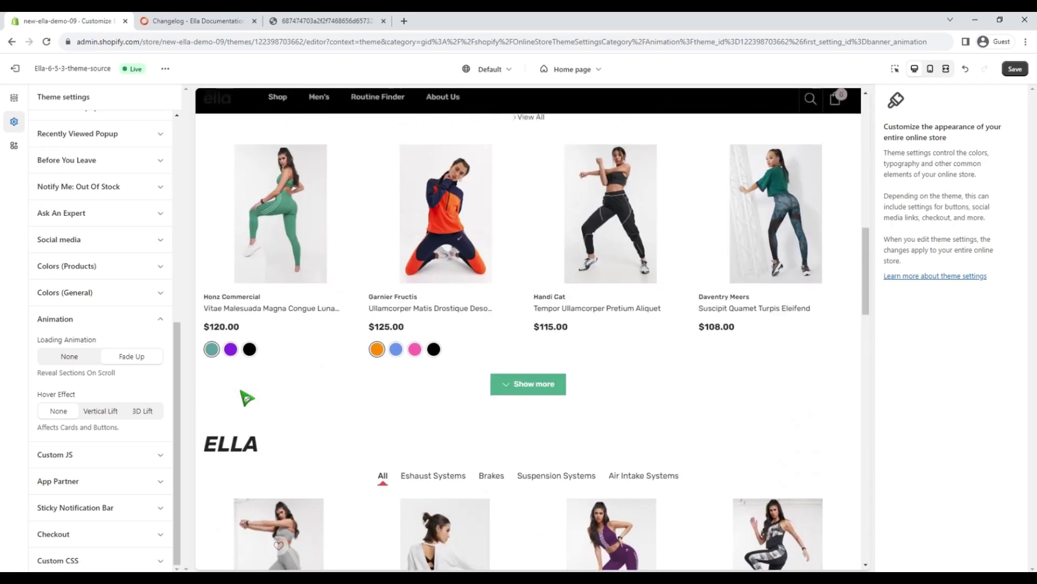
scroll(246, 400, down, 8)
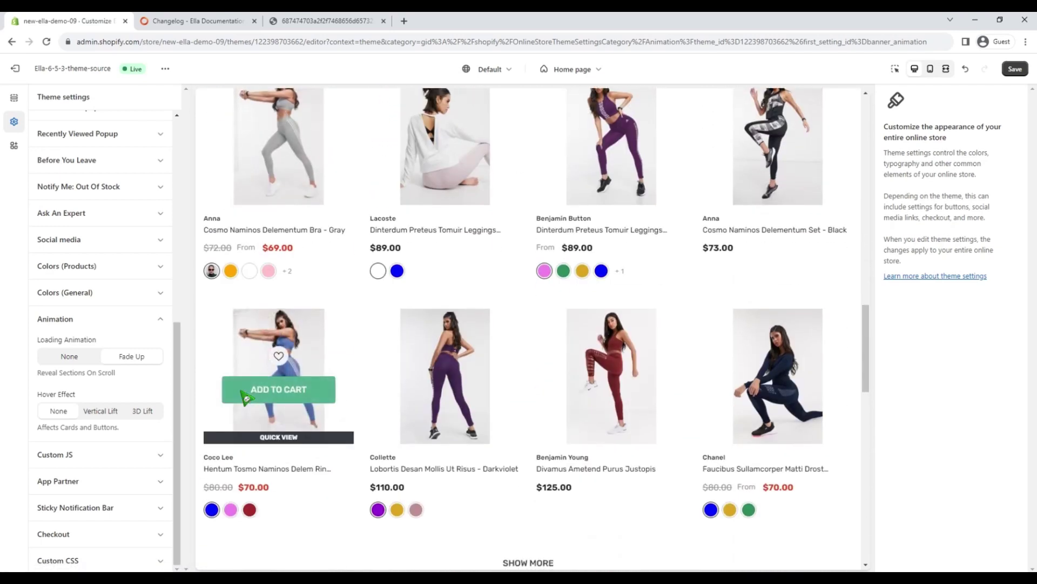
scroll(244, 399, up, 1)
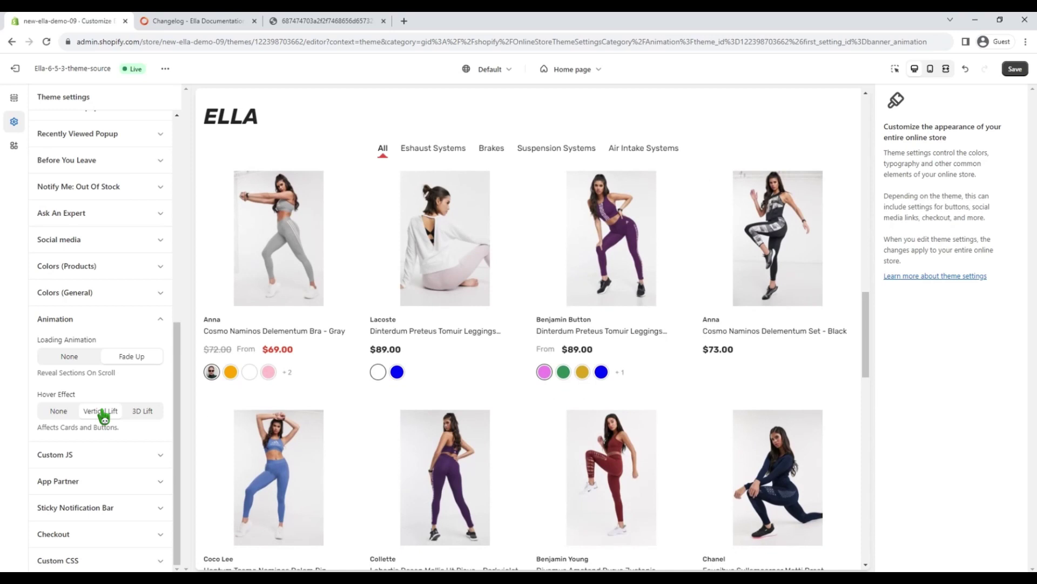
- Check the lift hover effect on the product cards in the home page preview
mouse_move(432, 273)
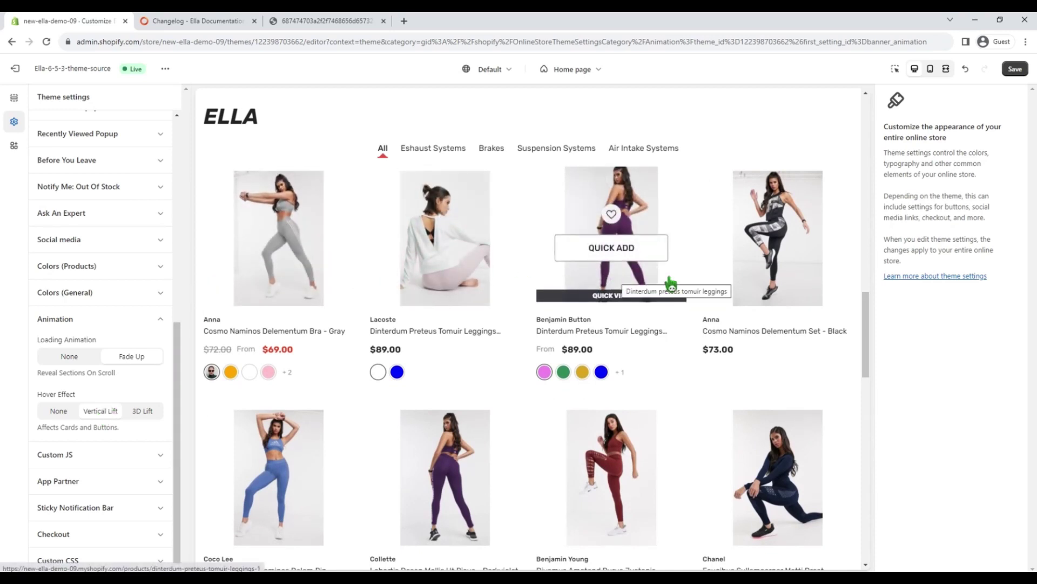
mouse_move(772, 275)
scroll(534, 421, down, 9)
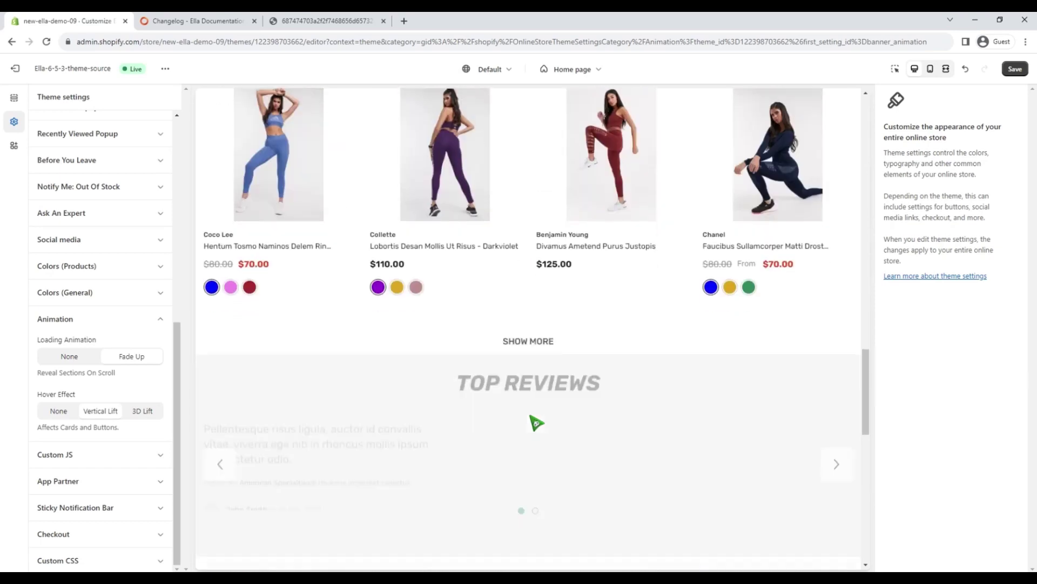
scroll(536, 411, down, 4)
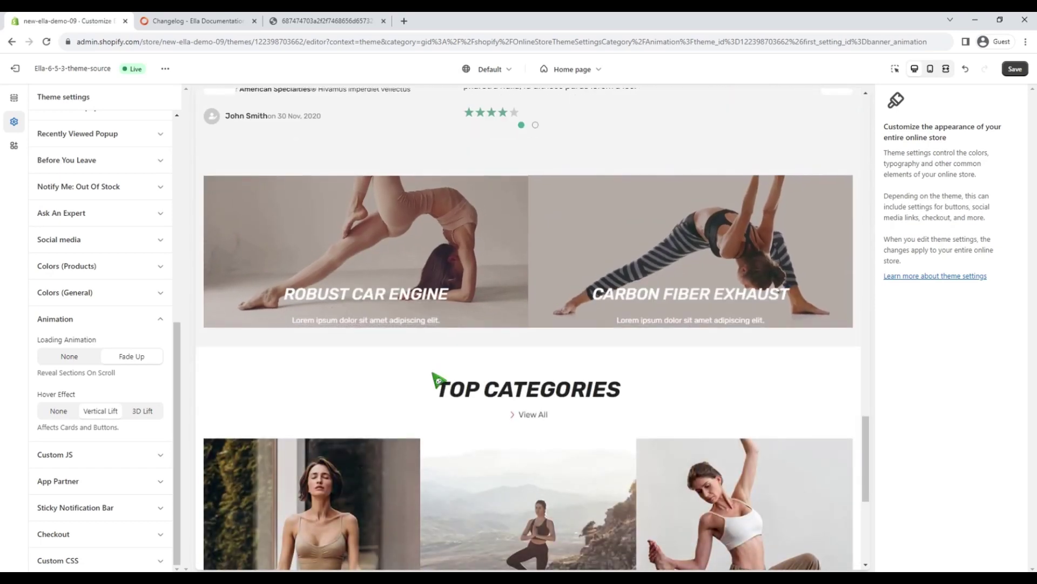
scroll(486, 341, up, 2)
scroll(486, 342, up, 6)
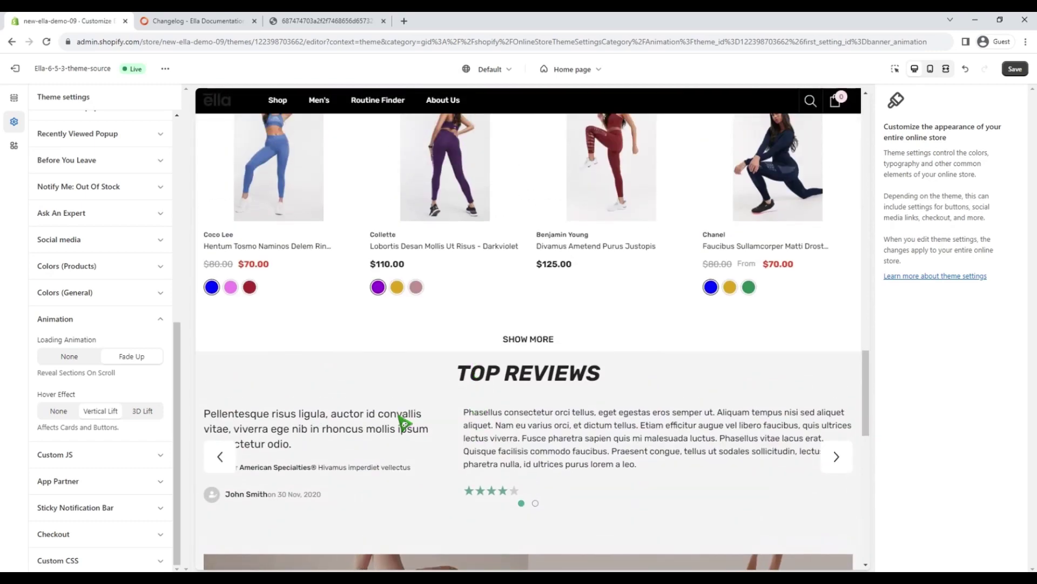
scroll(403, 419, up, 12)
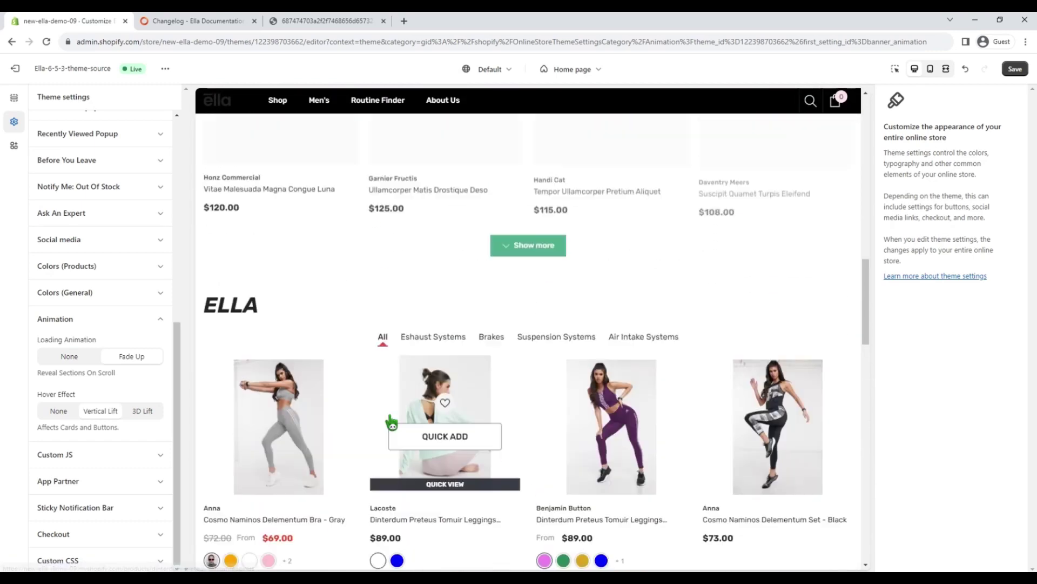
scroll(385, 421, up, 1)
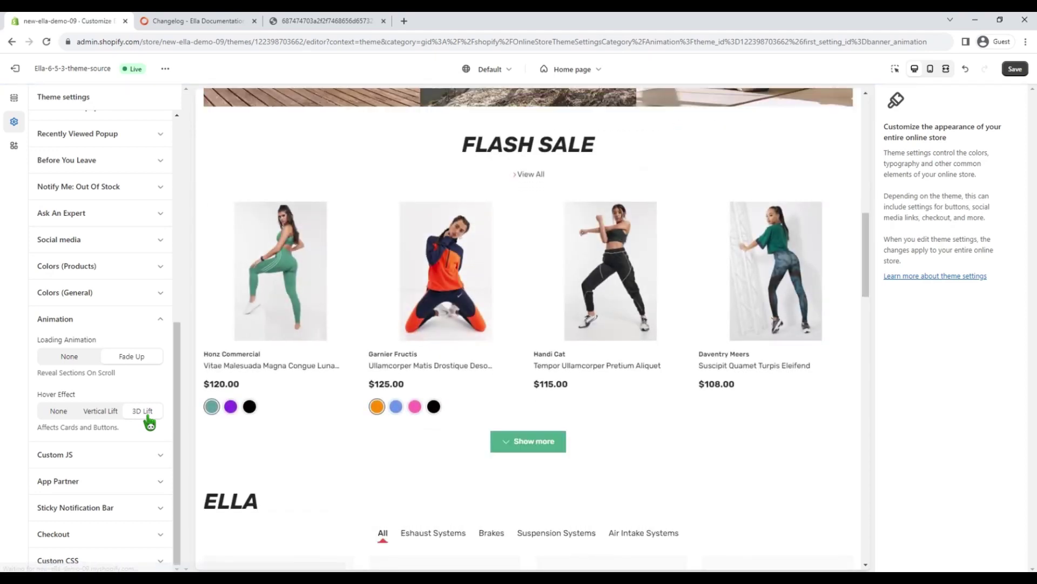
- Test the 3D Lift hover effect on product cards and banner tiles in the preview
mouse_move(249, 343)
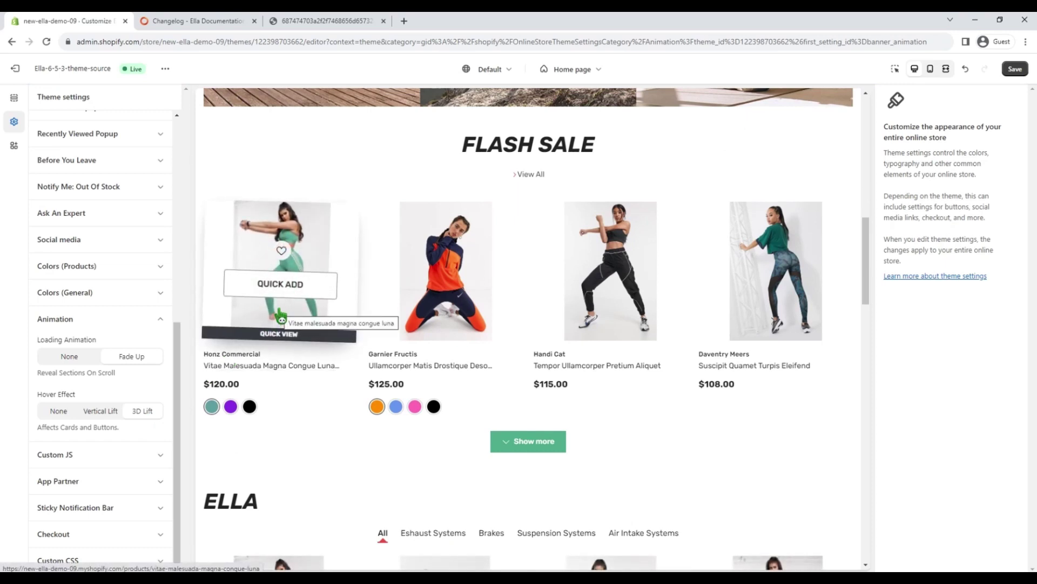
mouse_move(433, 309)
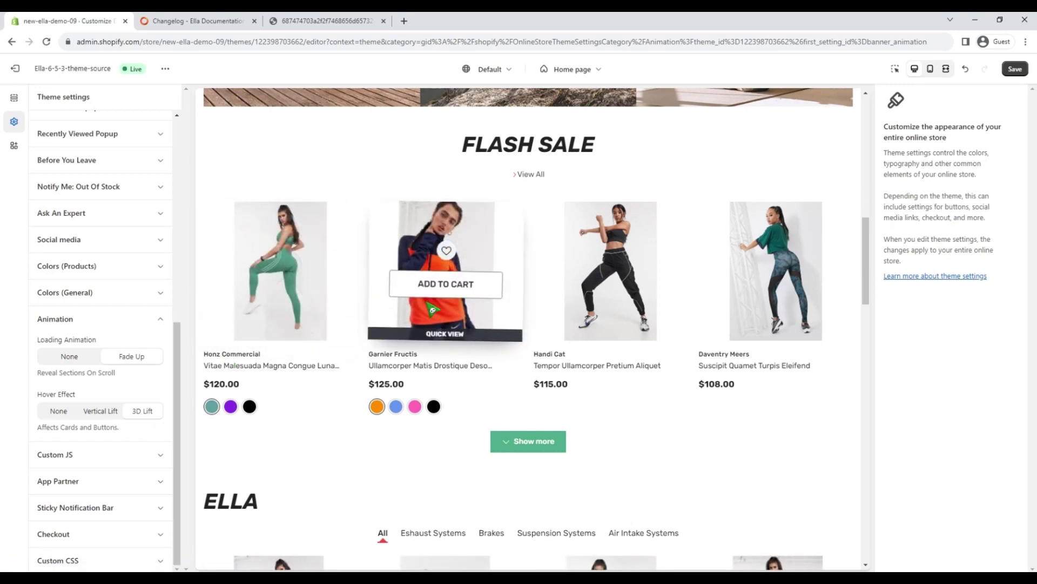
mouse_move(572, 300)
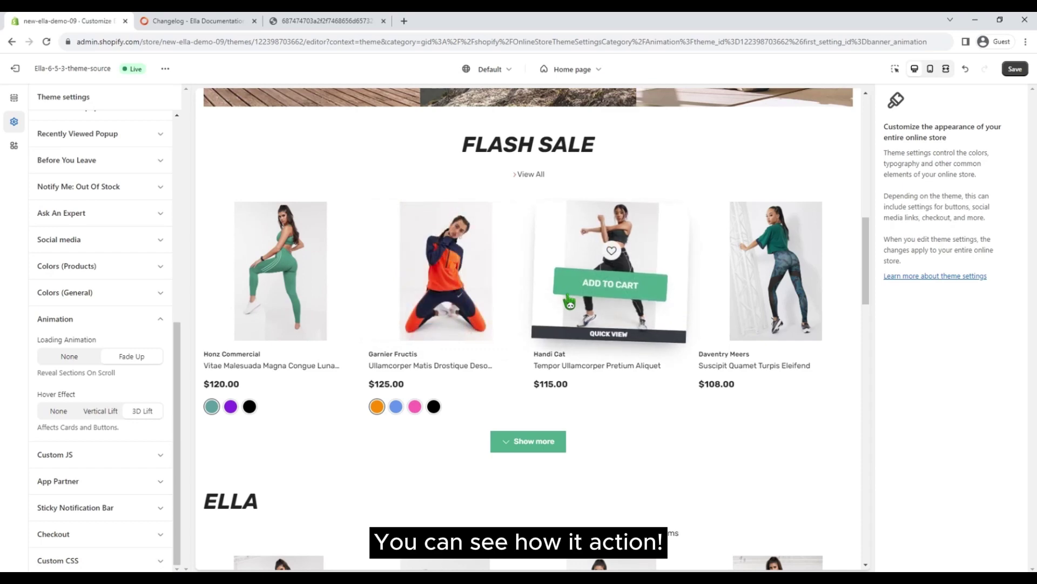
scroll(463, 346, up, 6)
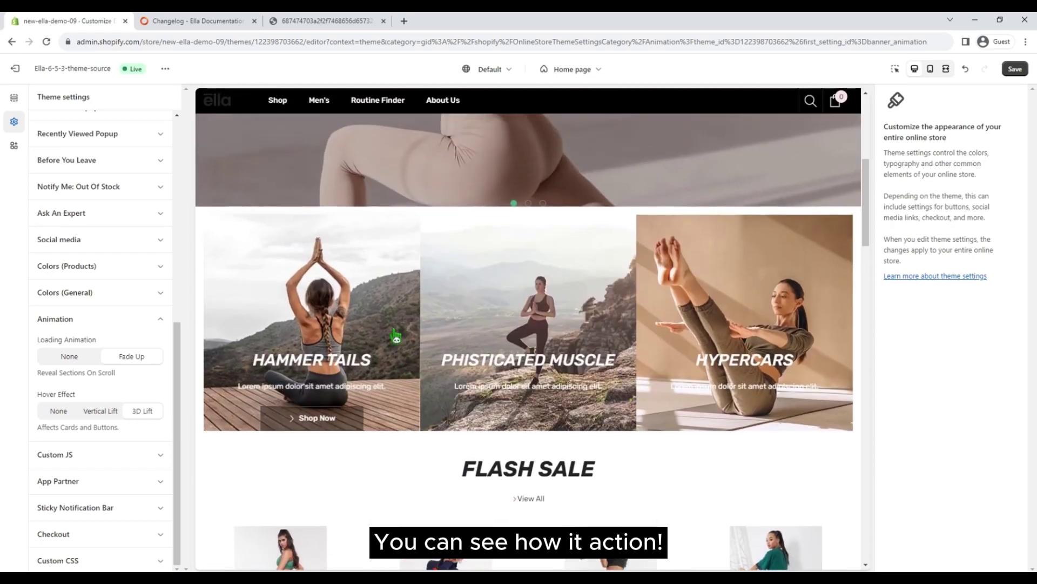
mouse_move(475, 324)
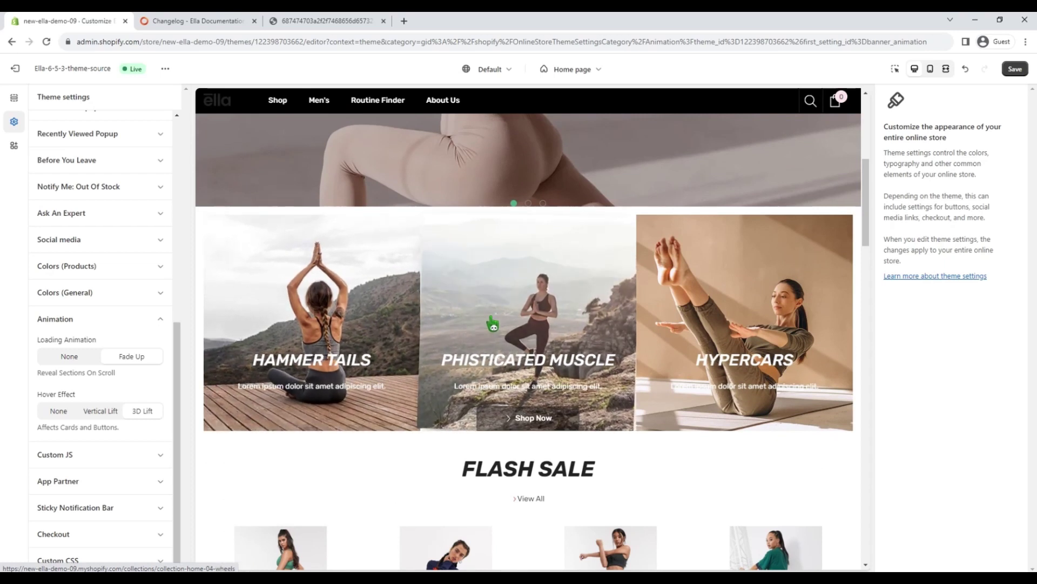
mouse_move(672, 339)
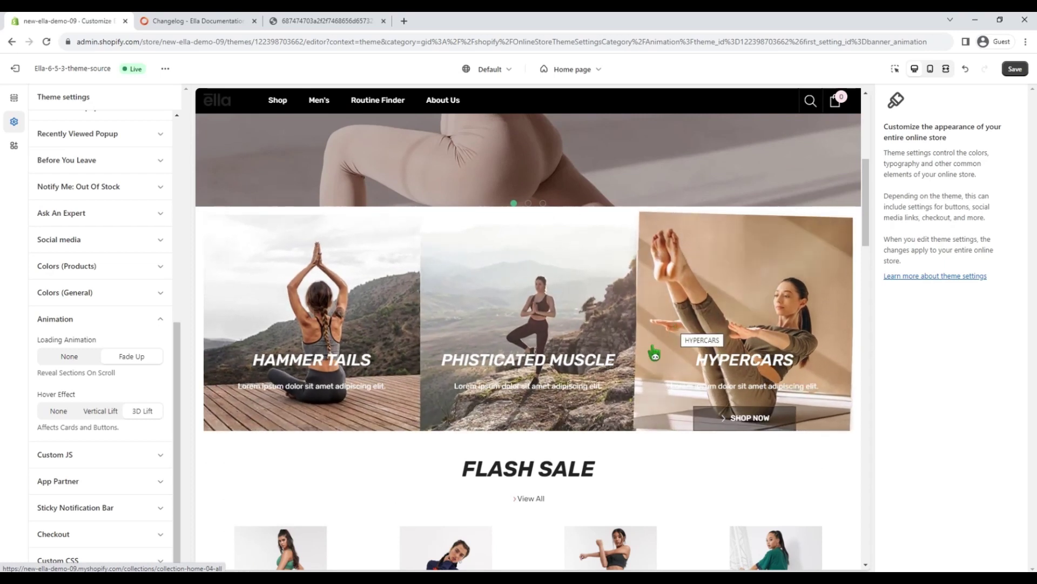
- Look at the Ella 6.5.3 What's New image, then return to the theme editor
scroll(365, 396, down, 15)
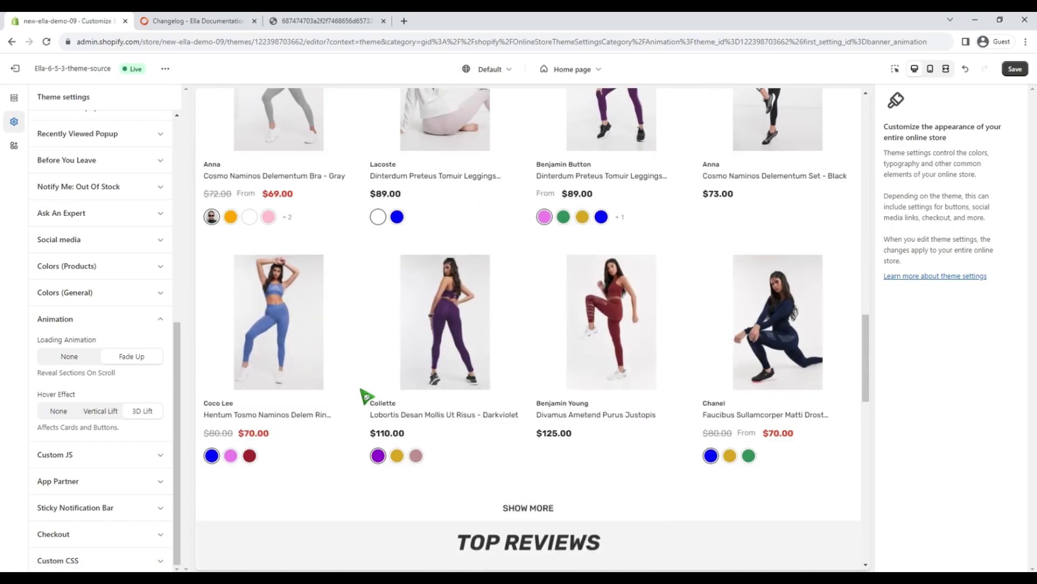
scroll(366, 396, down, 10)
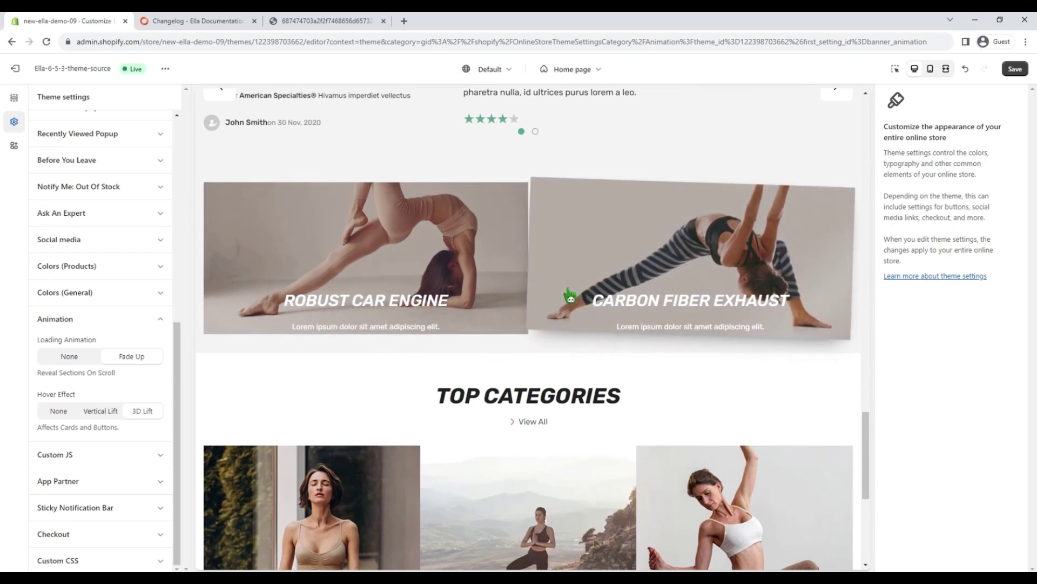
scroll(572, 294, down, 3)
click(331, 22)
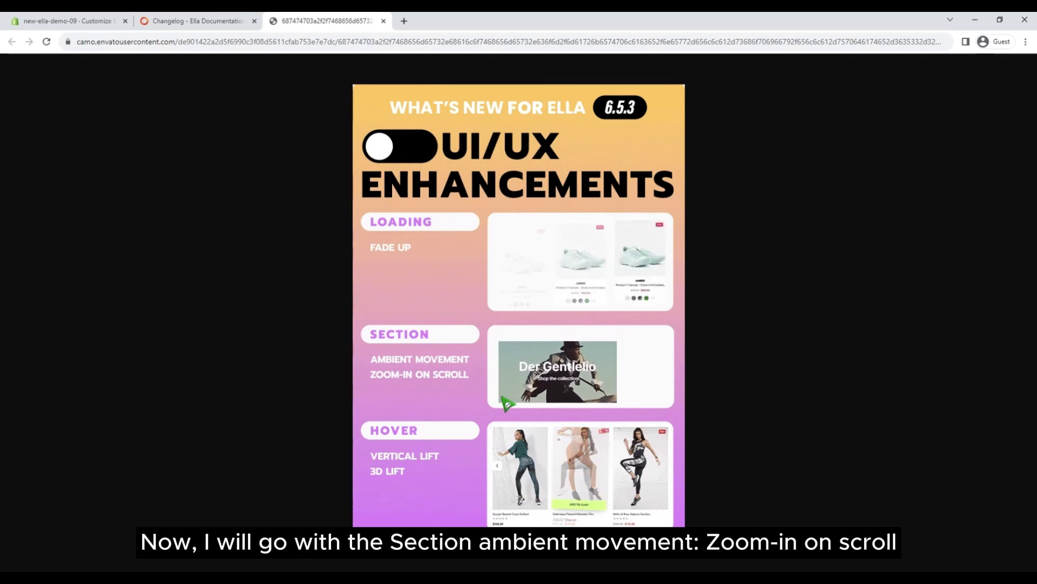
click(84, 24)
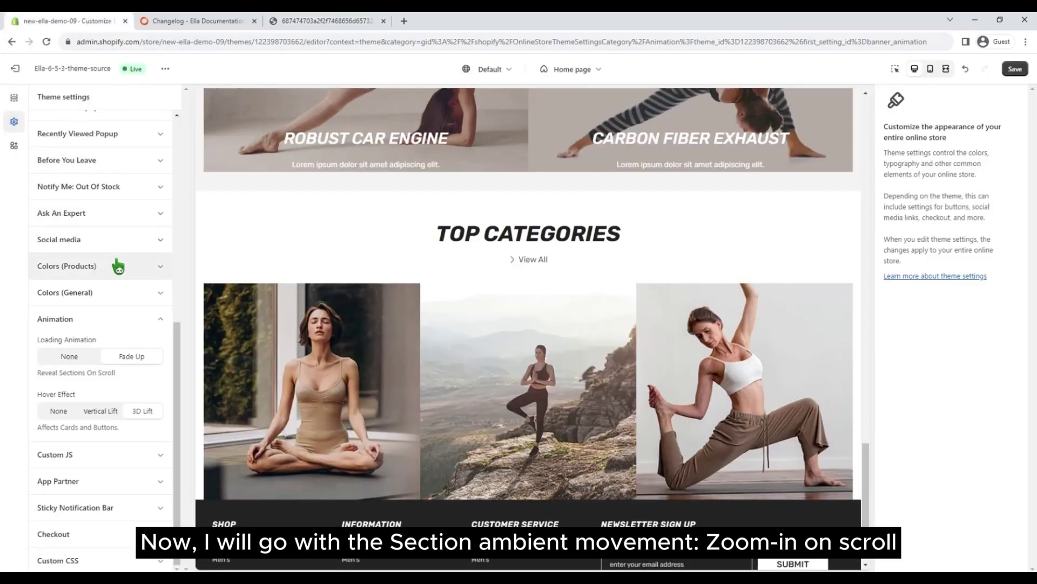
- Insert an Image Banner section after Featured Collection using the Add section search for 'image'
click(14, 97)
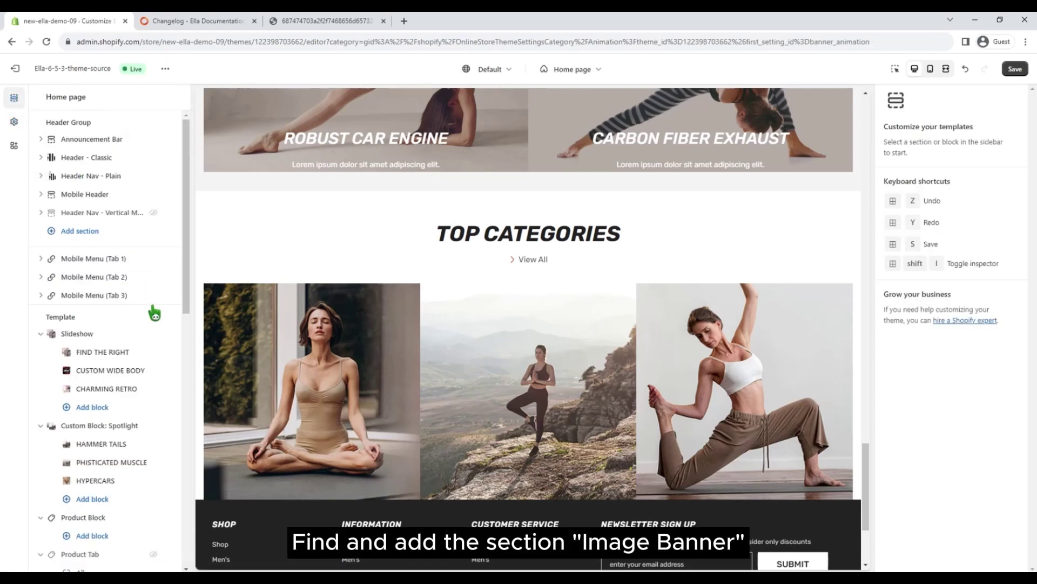
scroll(153, 374, down, 10)
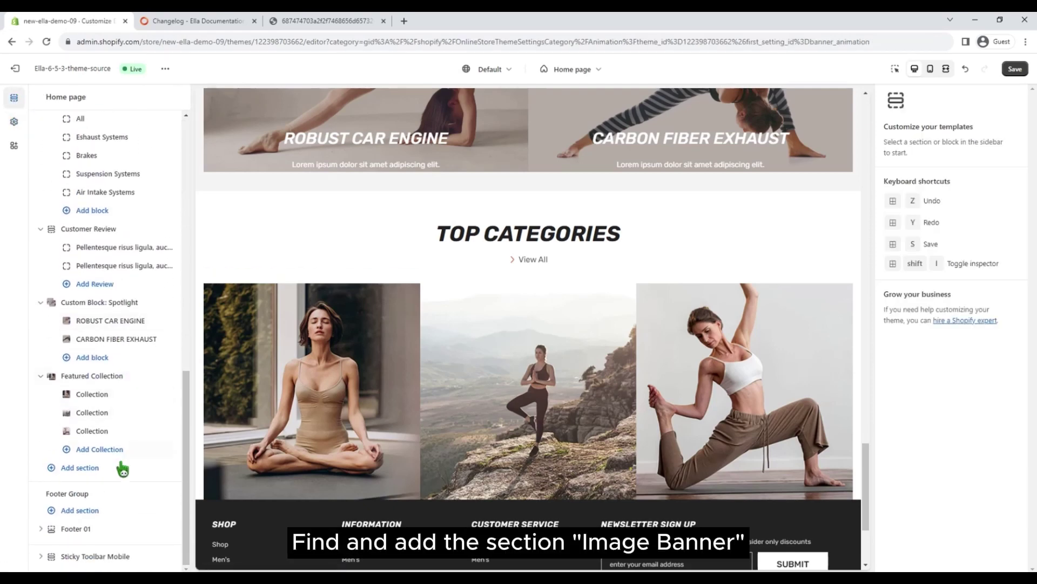
click(103, 469)
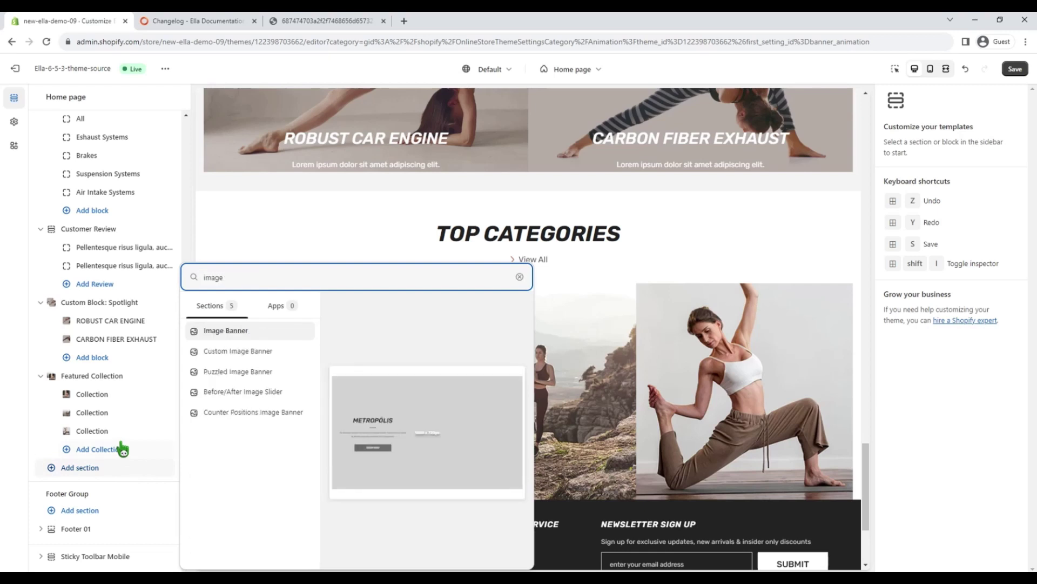
click(267, 333)
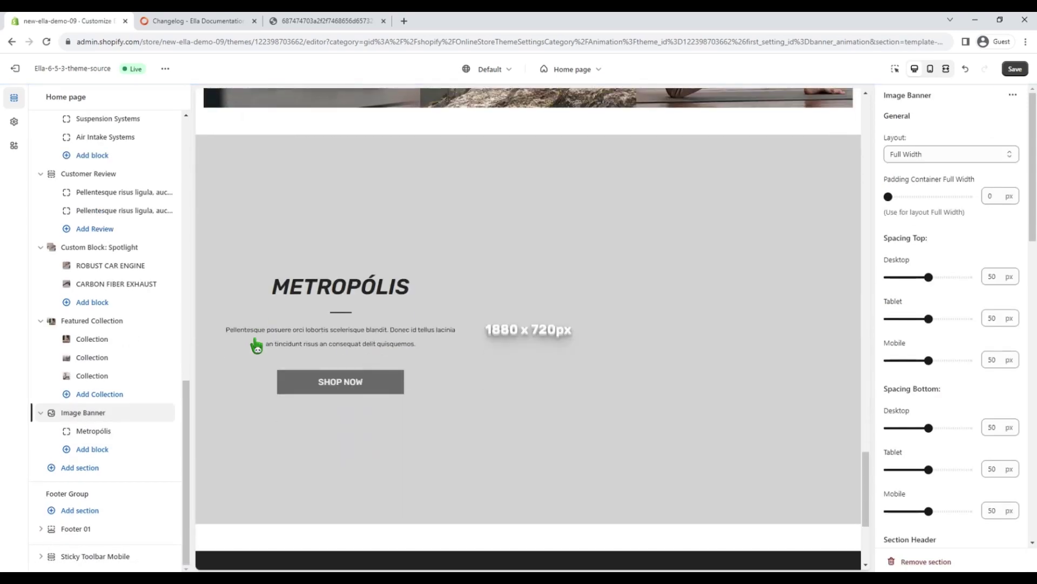
- Set the Metropólis block's image to yoga-banner-2 from the image library
click(120, 434)
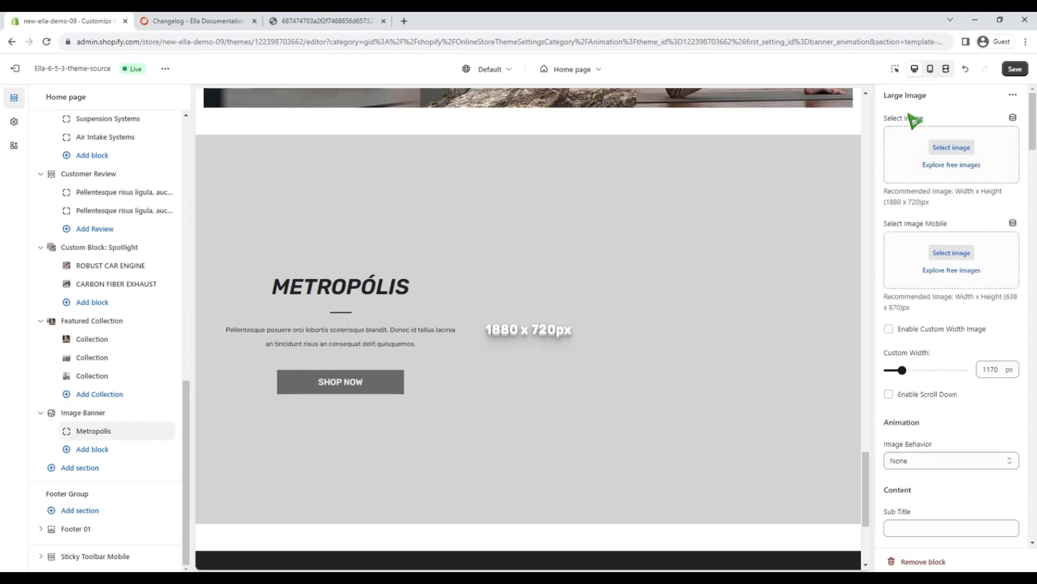
click(910, 157)
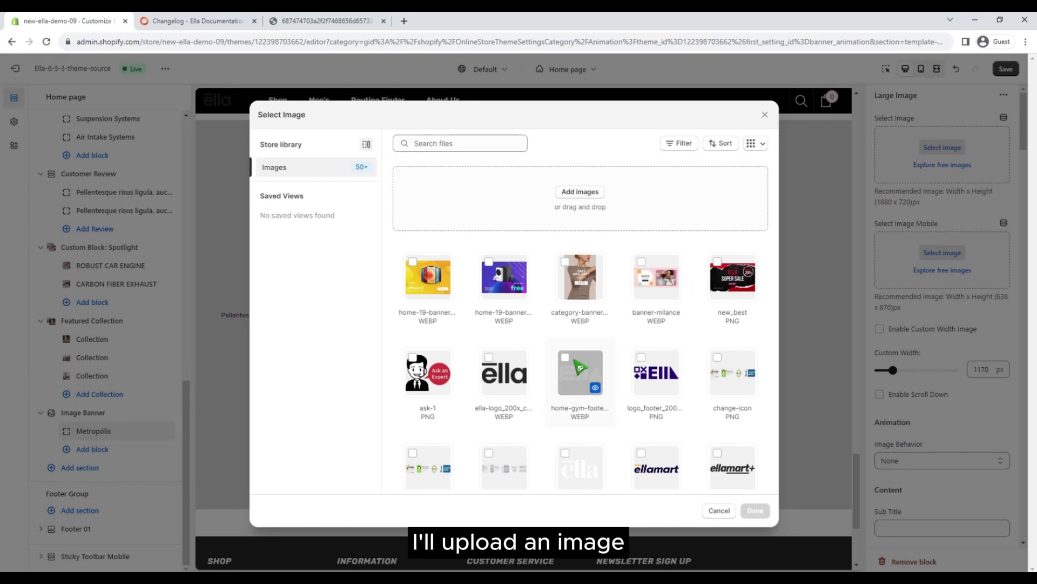
scroll(581, 373, down, 4)
scroll(578, 368, down, 8)
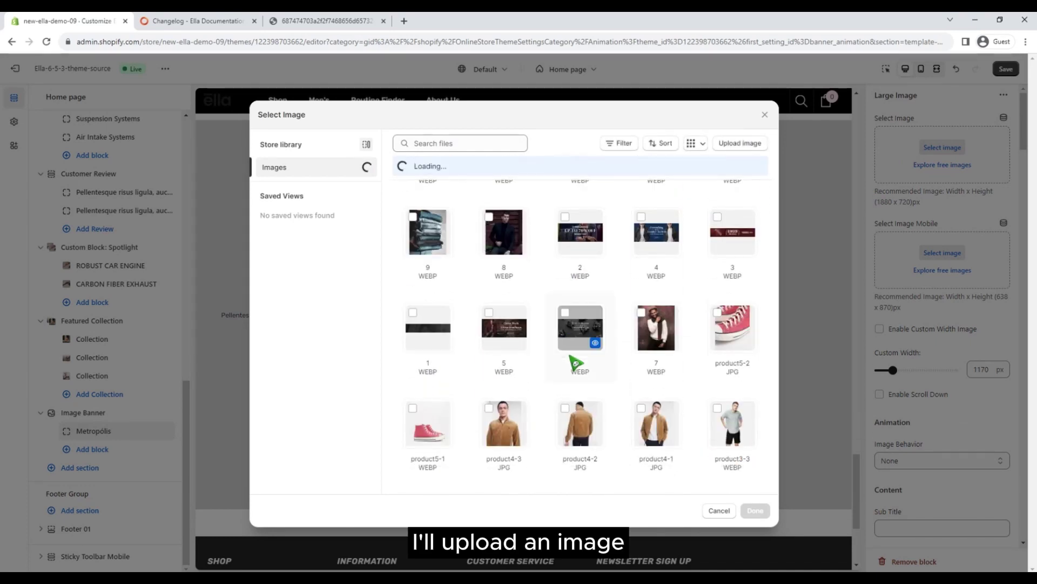
scroll(576, 363, down, 6)
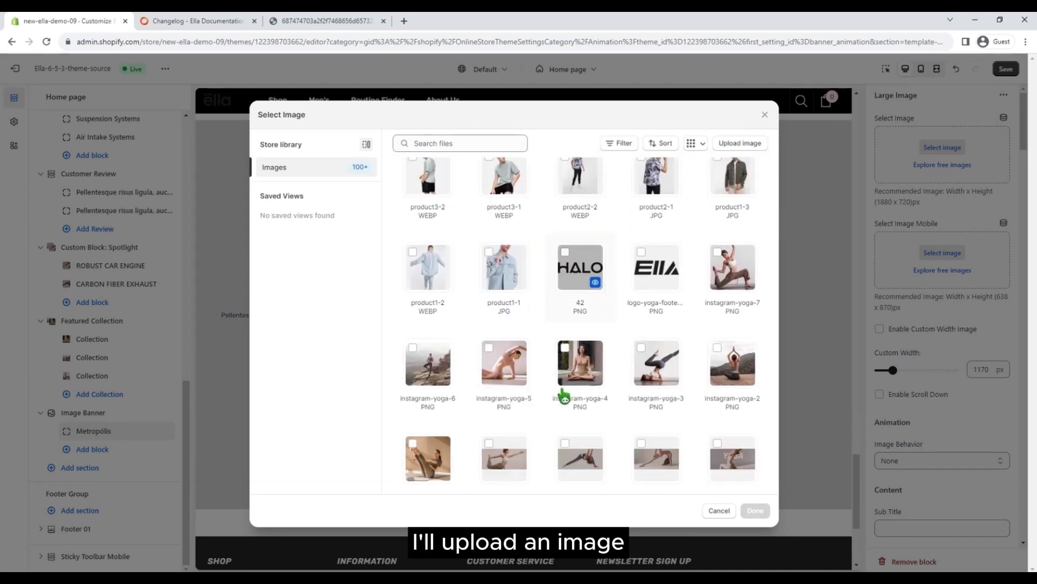
click(657, 379)
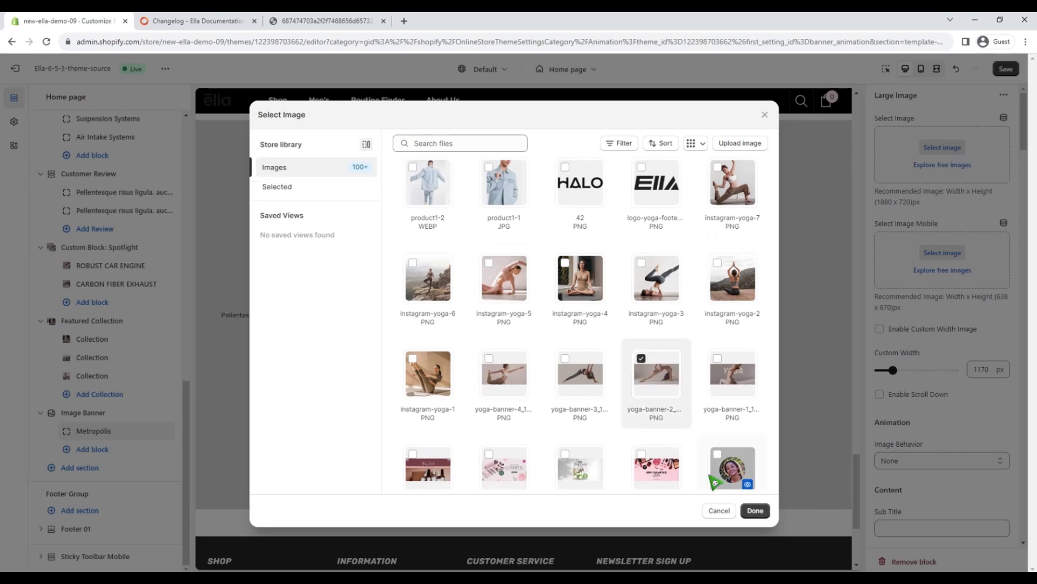
click(752, 511)
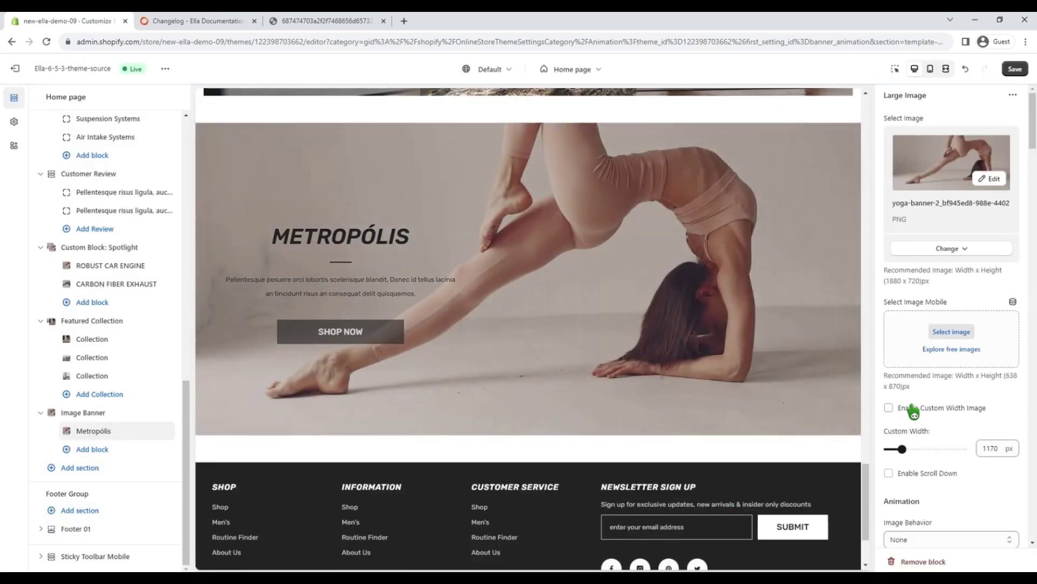
- Set the Metropólis block's Image Behavior to 'Zoom in on scroll' and save the theme
scroll(918, 414, down, 3)
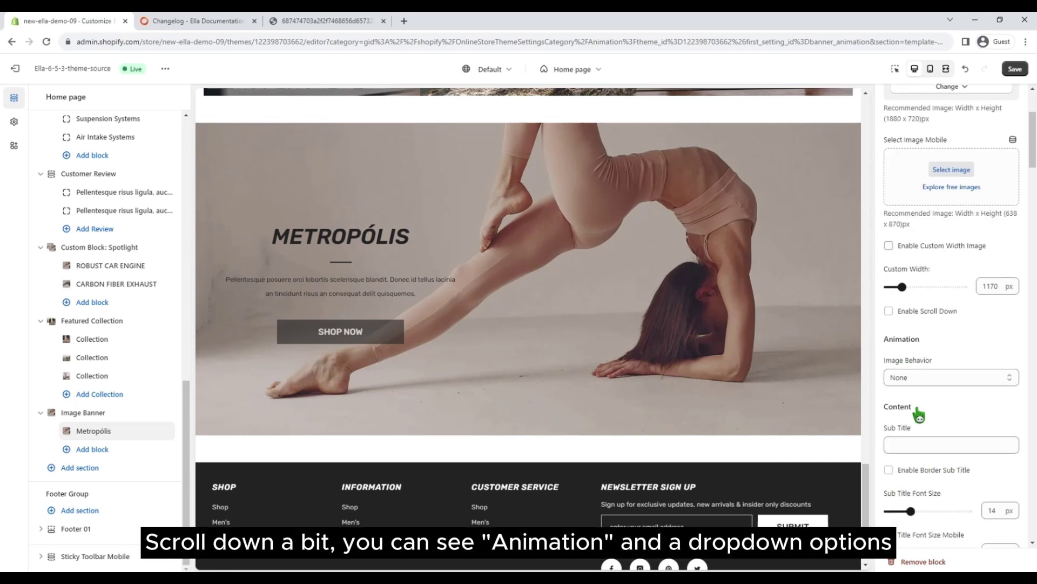
scroll(919, 414, down, 1)
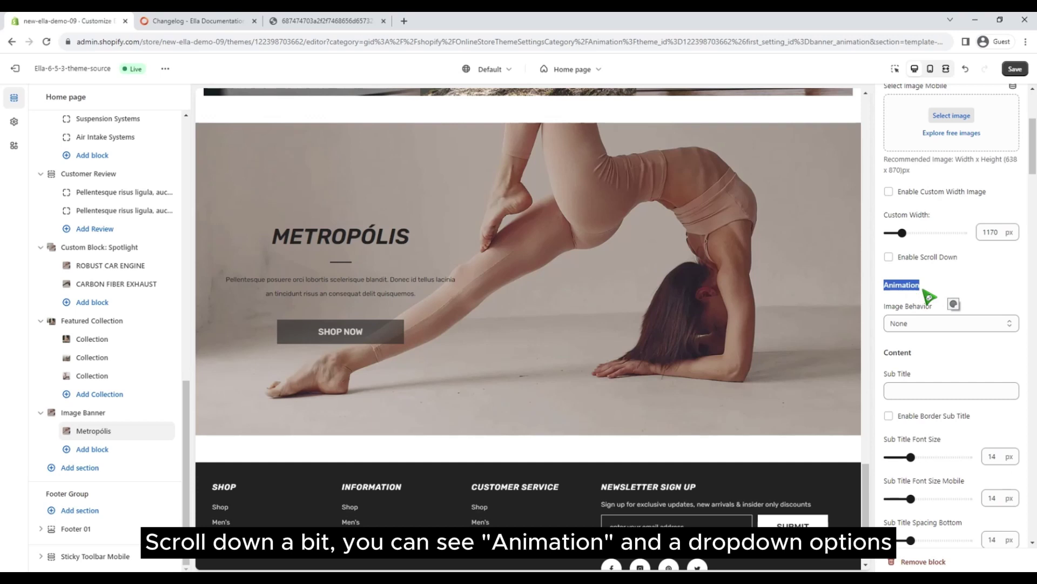
click(928, 324)
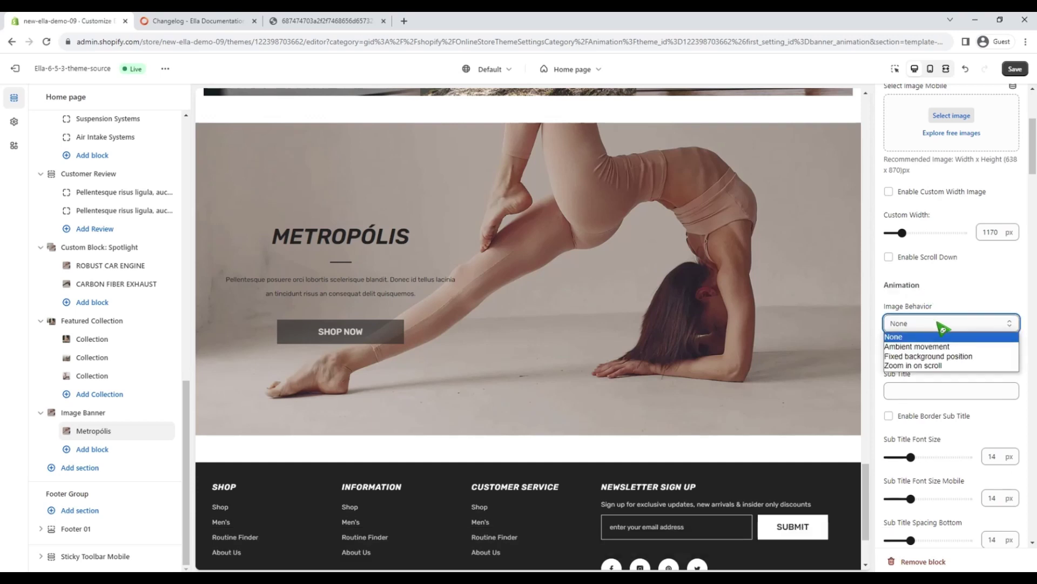
click(952, 366)
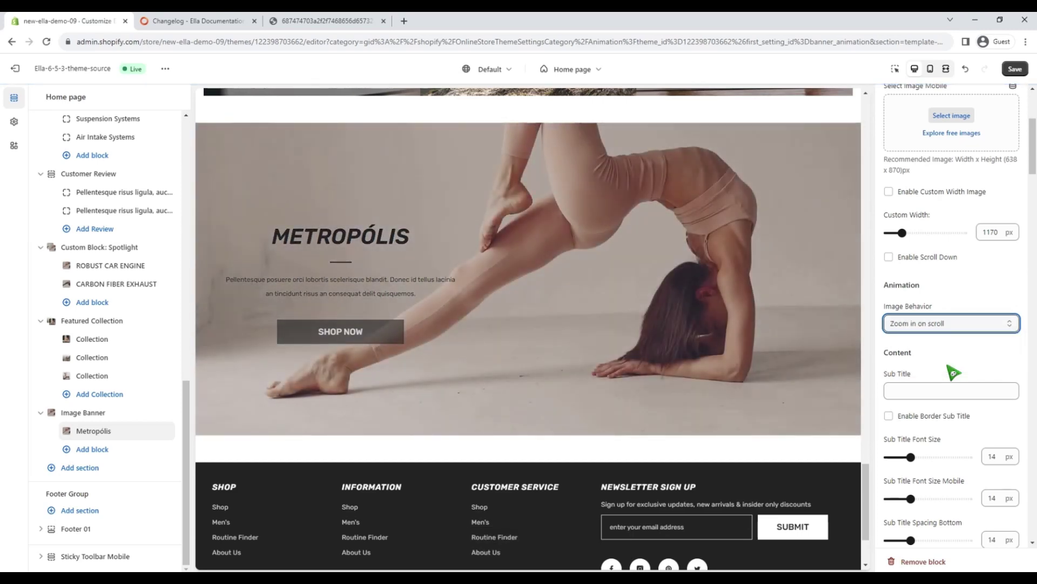
click(1015, 70)
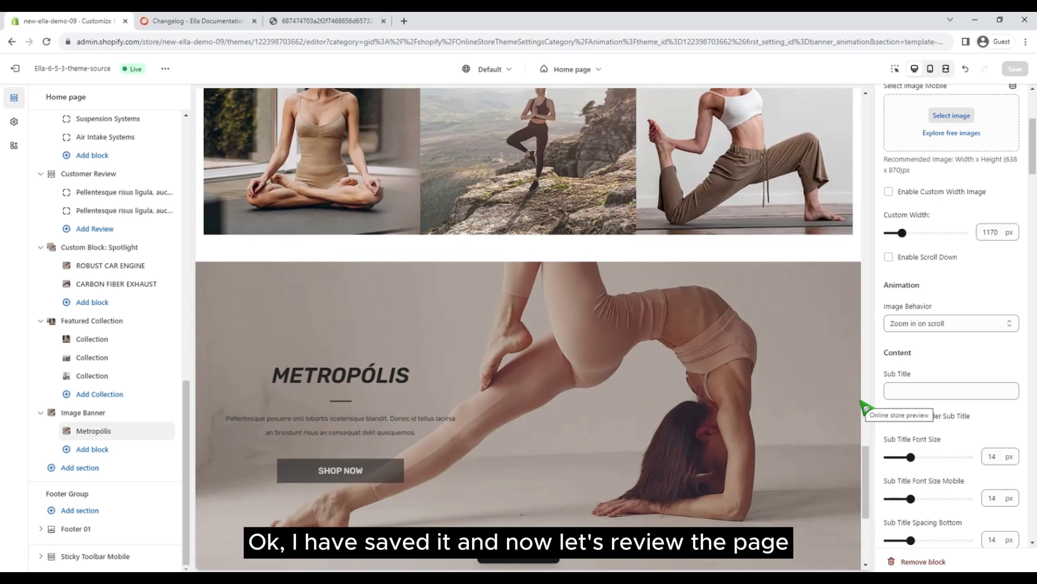
- Scroll the preview to review the saved Metropólis yoga banner above the footer
scroll(783, 329, down, 2)
scroll(697, 286, up, 3)
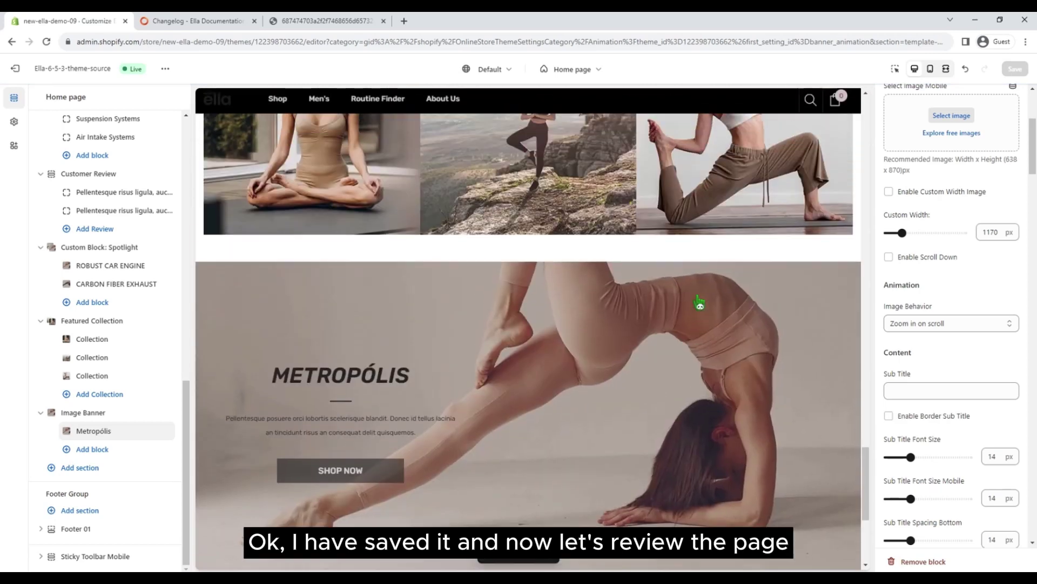
scroll(695, 314, down, 2)
scroll(694, 315, down, 2)
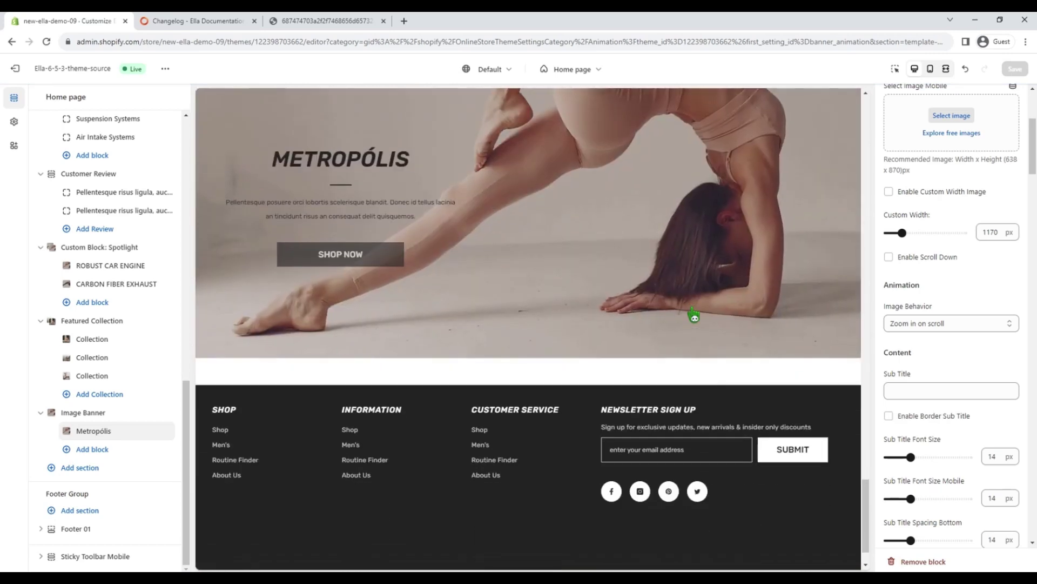
scroll(694, 316, up, 3)
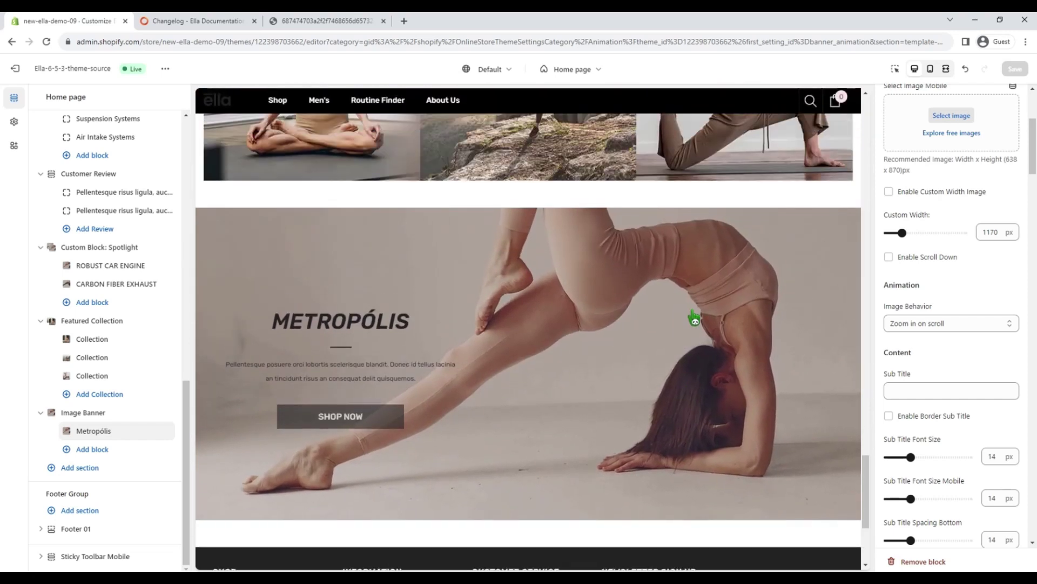
scroll(695, 319, down, 3)
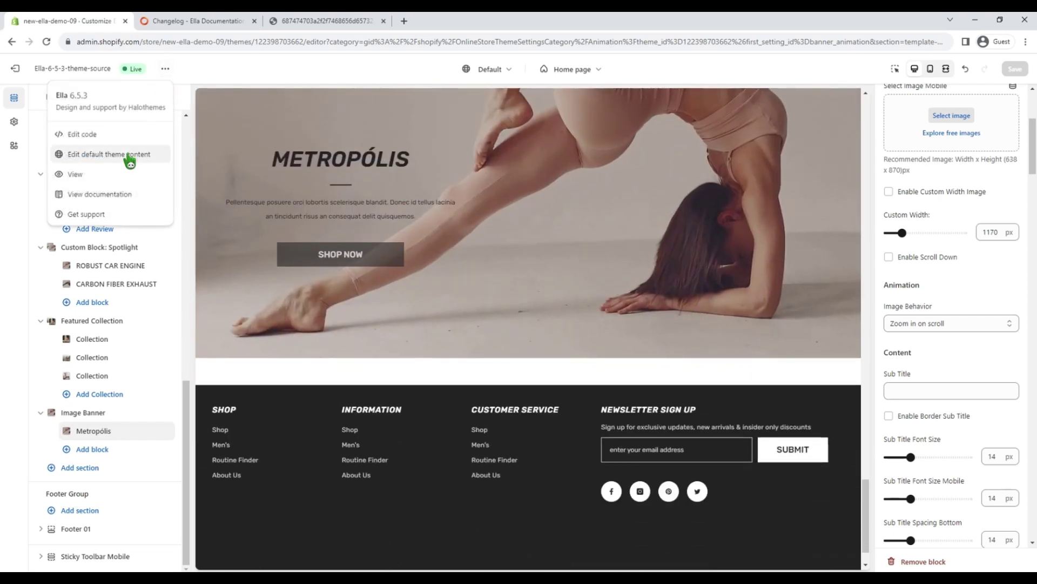
- Open the live storefront in a new tab via the theme menu's View option
click(119, 181)
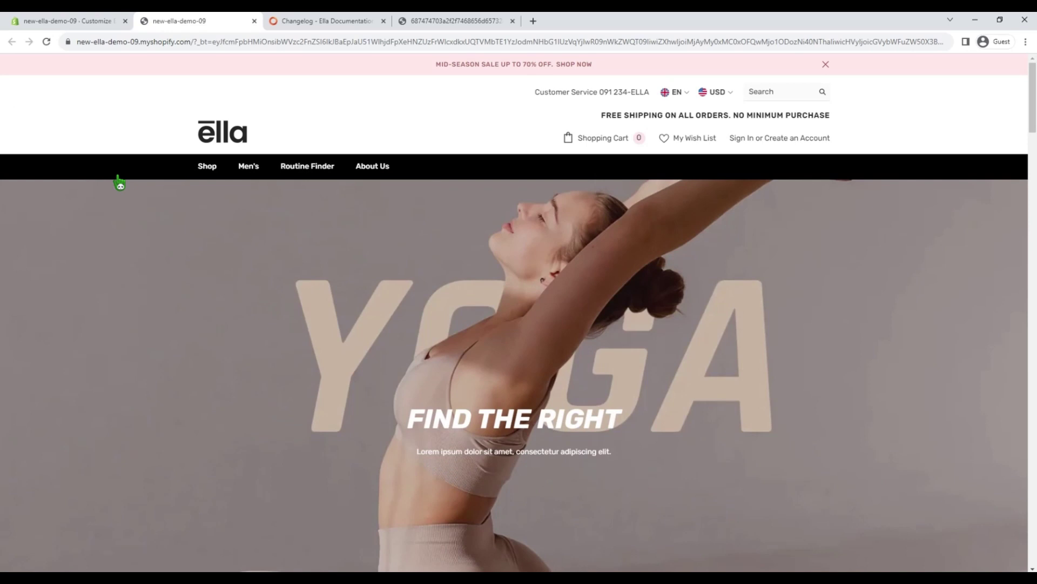
scroll(119, 184, down, 9)
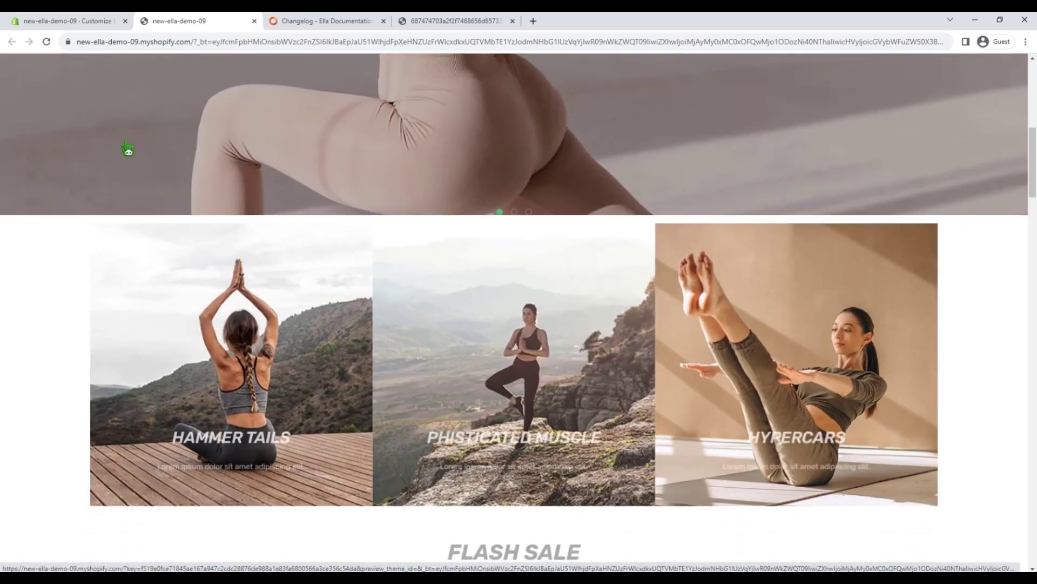
scroll(130, 146, down, 3)
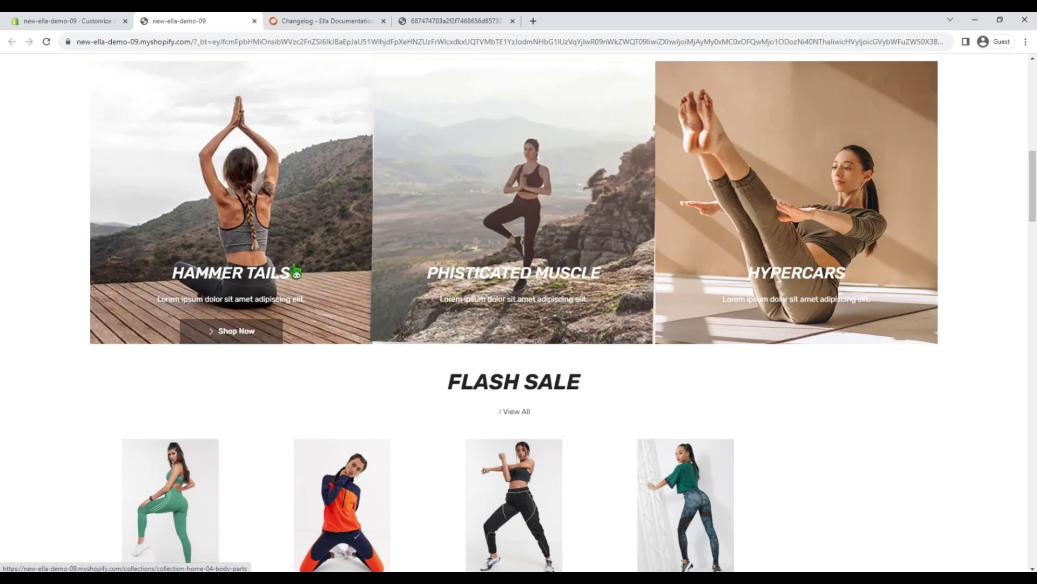
scroll(253, 263, down, 6)
mouse_move(193, 256)
- Scroll the storefront home page down to the zooming Metropólis yoga banner above the footer
scroll(194, 247, down, 5)
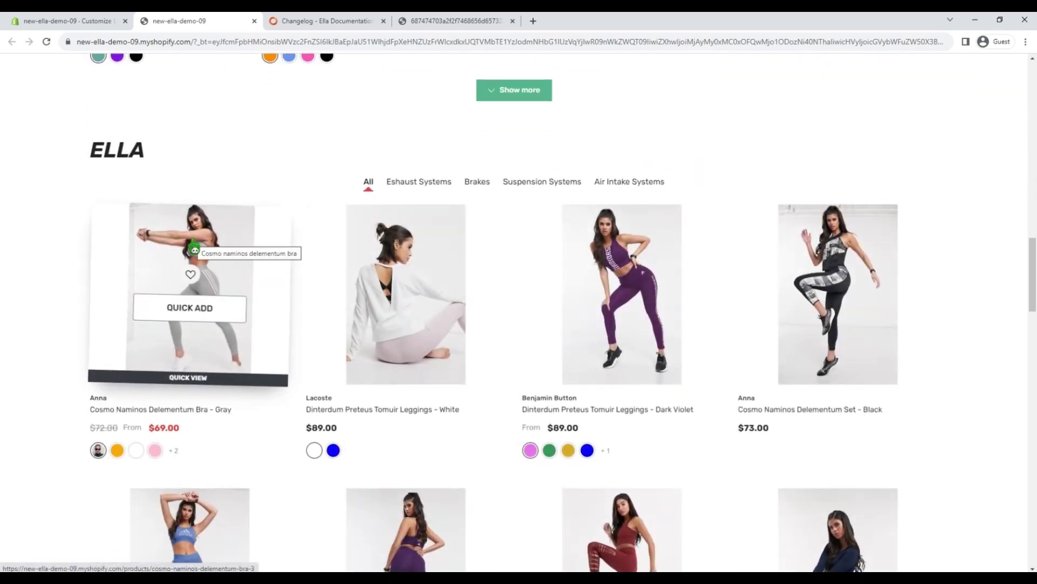
scroll(193, 249, down, 5)
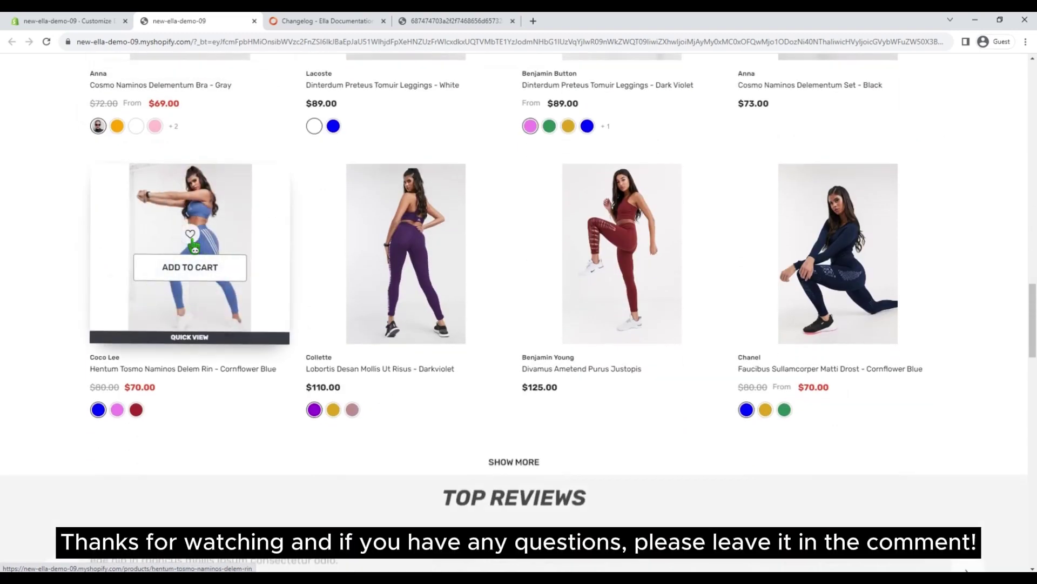
scroll(196, 247, down, 5)
scroll(195, 246, down, 4)
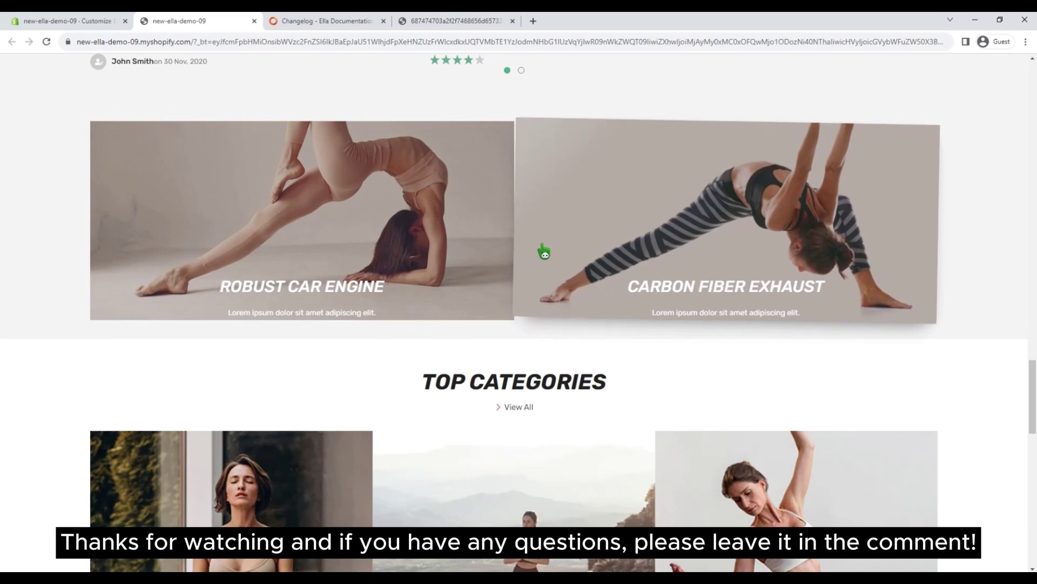
scroll(521, 265, down, 5)
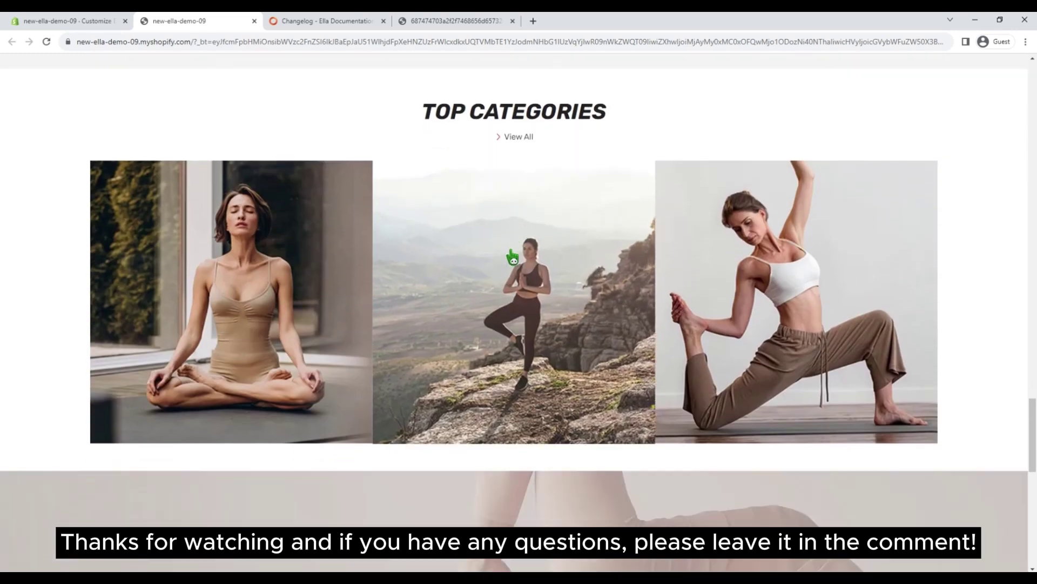
scroll(465, 300, down, 7)
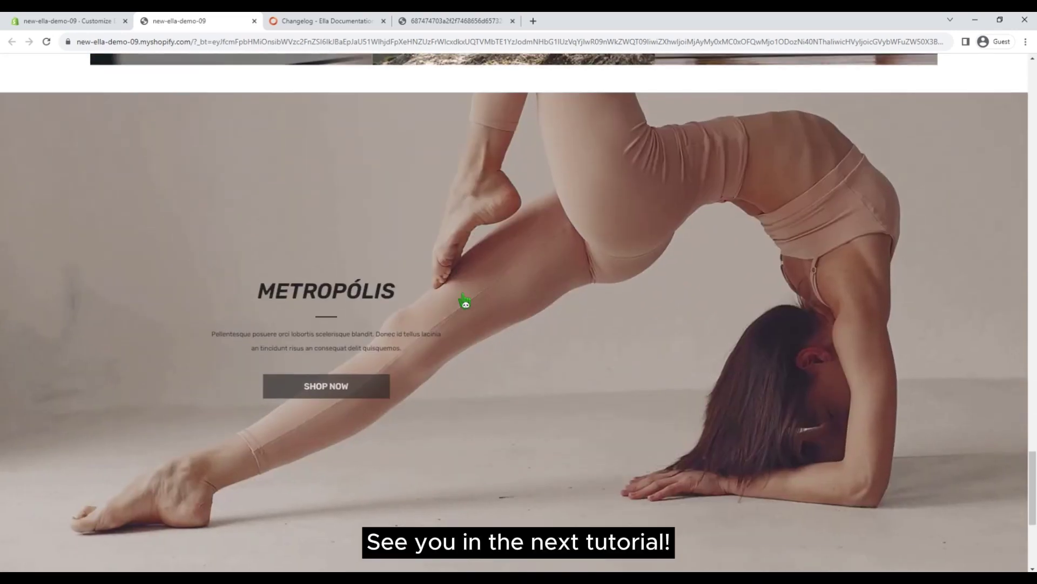
scroll(465, 301, down, 4)
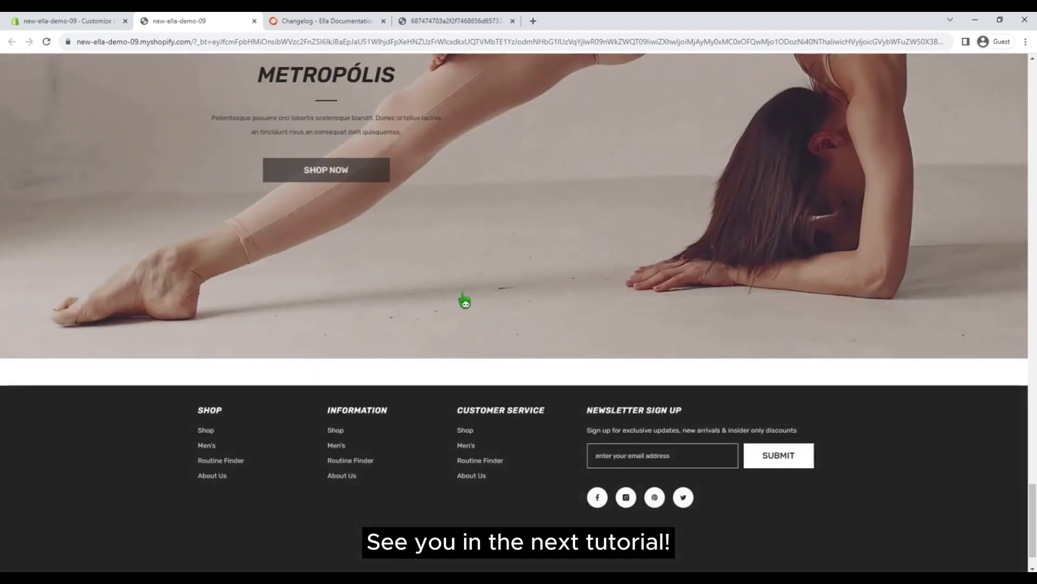
scroll(464, 301, up, 6)
scroll(465, 301, down, 4)
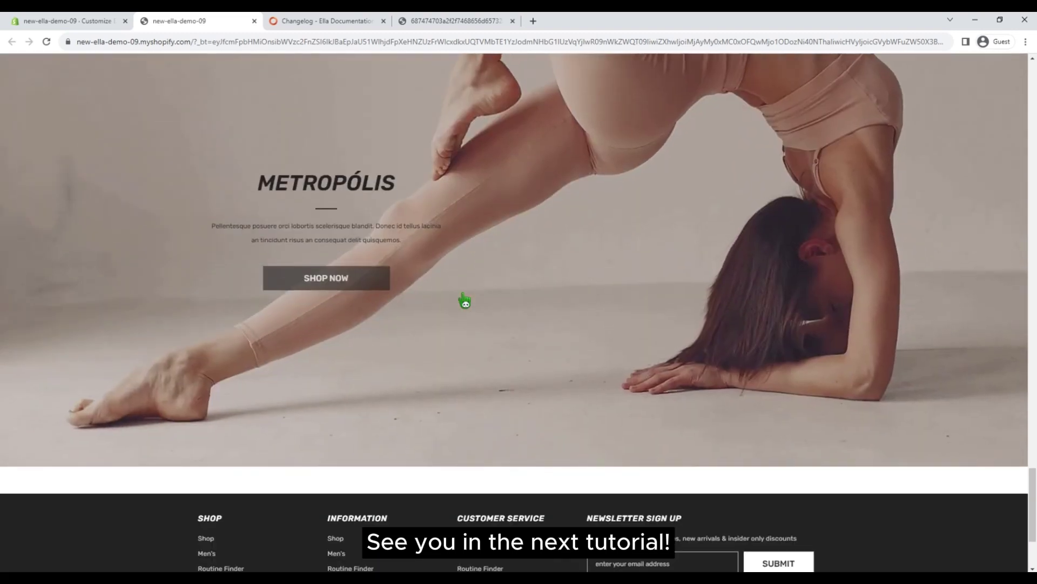